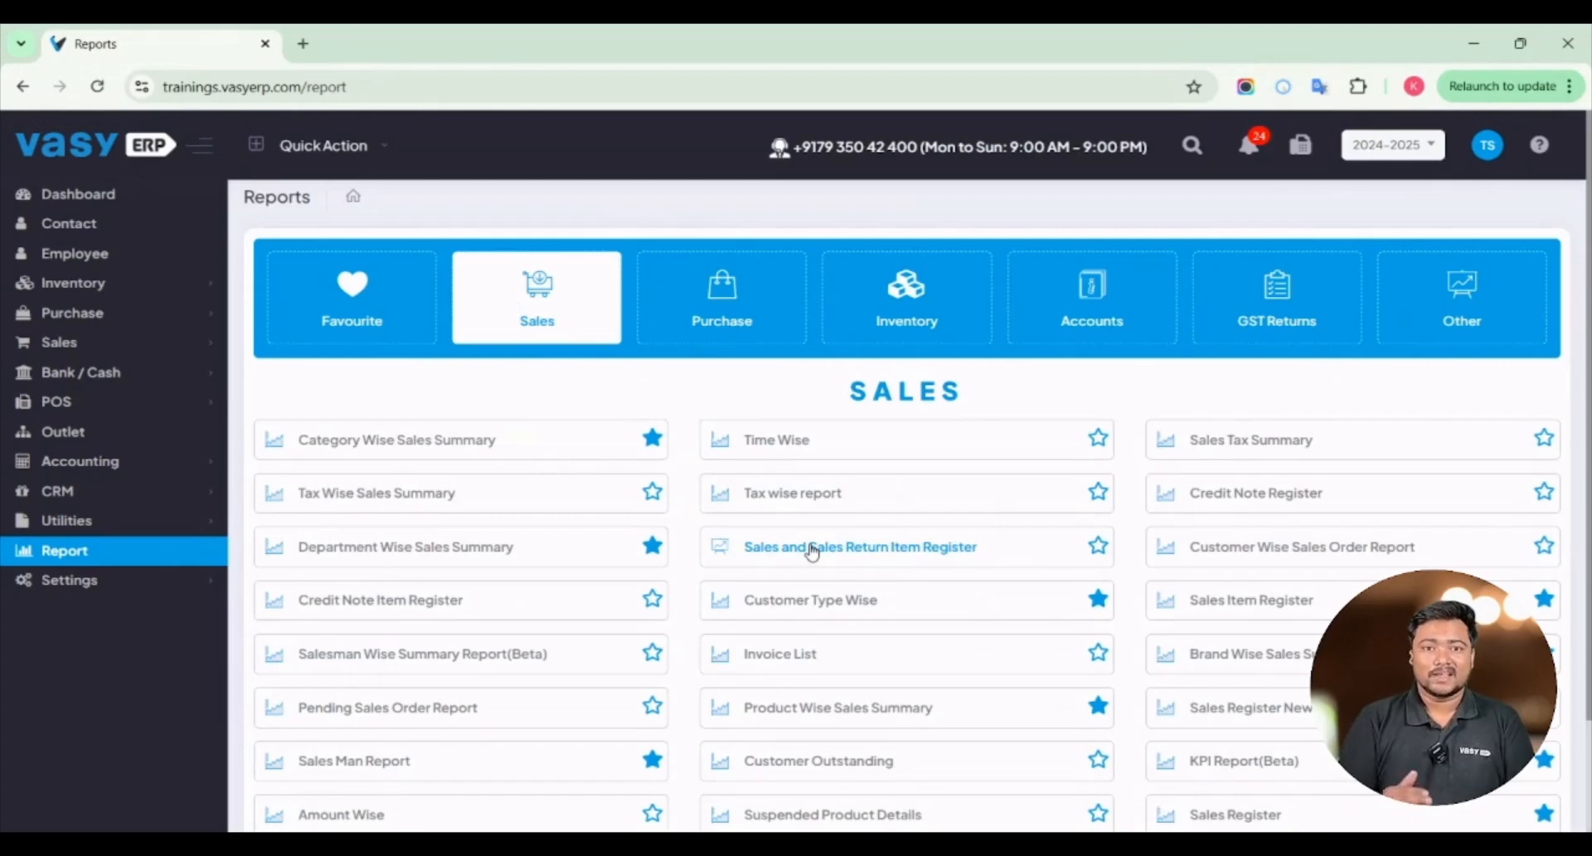
Open the Sales and Sales Return Item Register report and set its From Date to 01/09/2024.
click(812, 549)
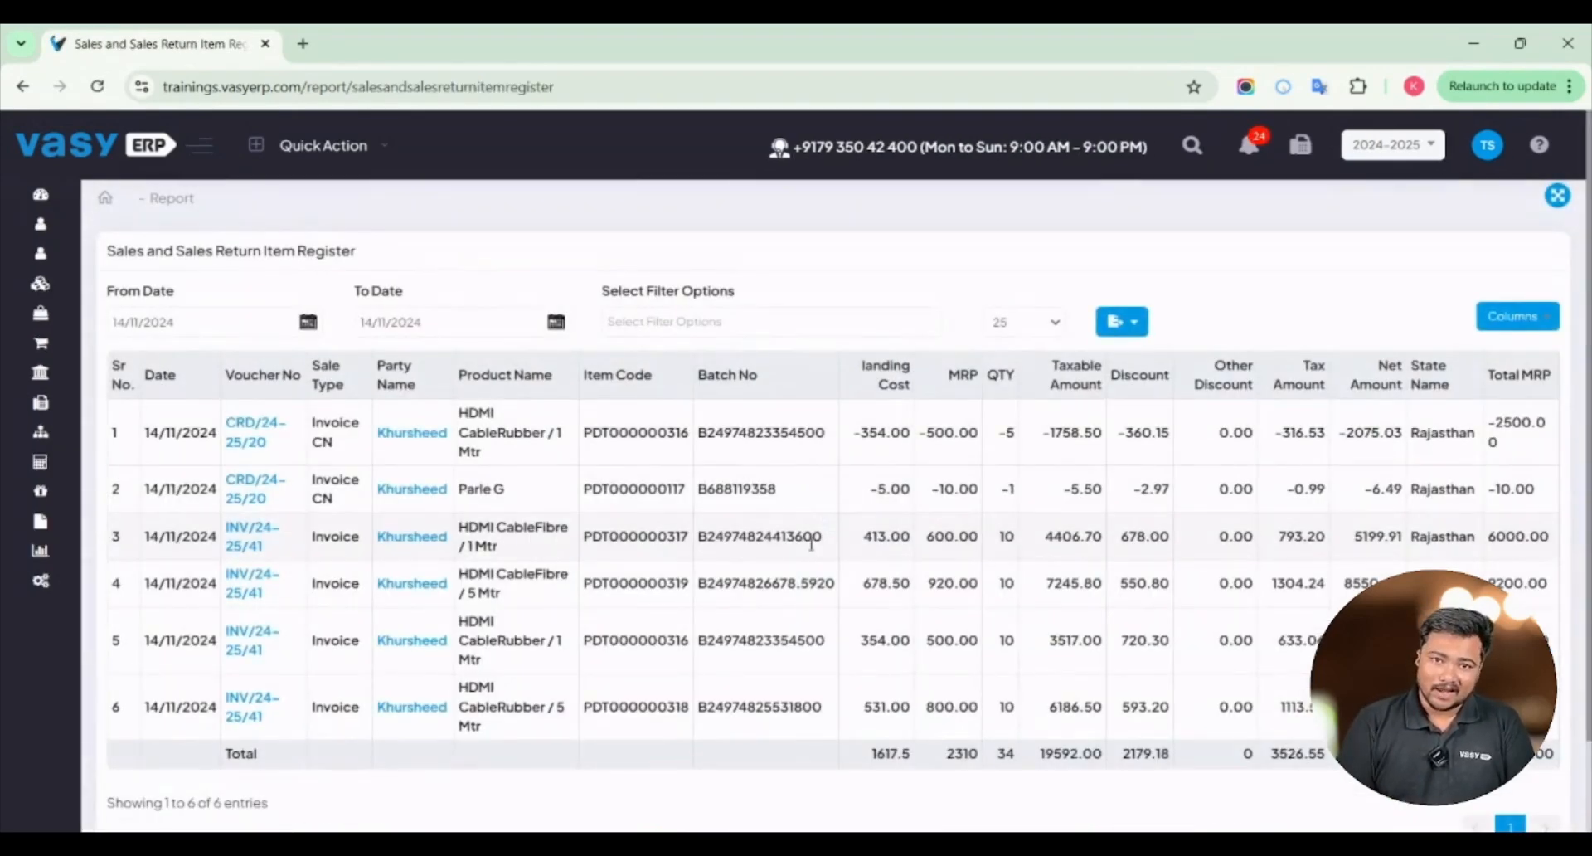
click(229, 325)
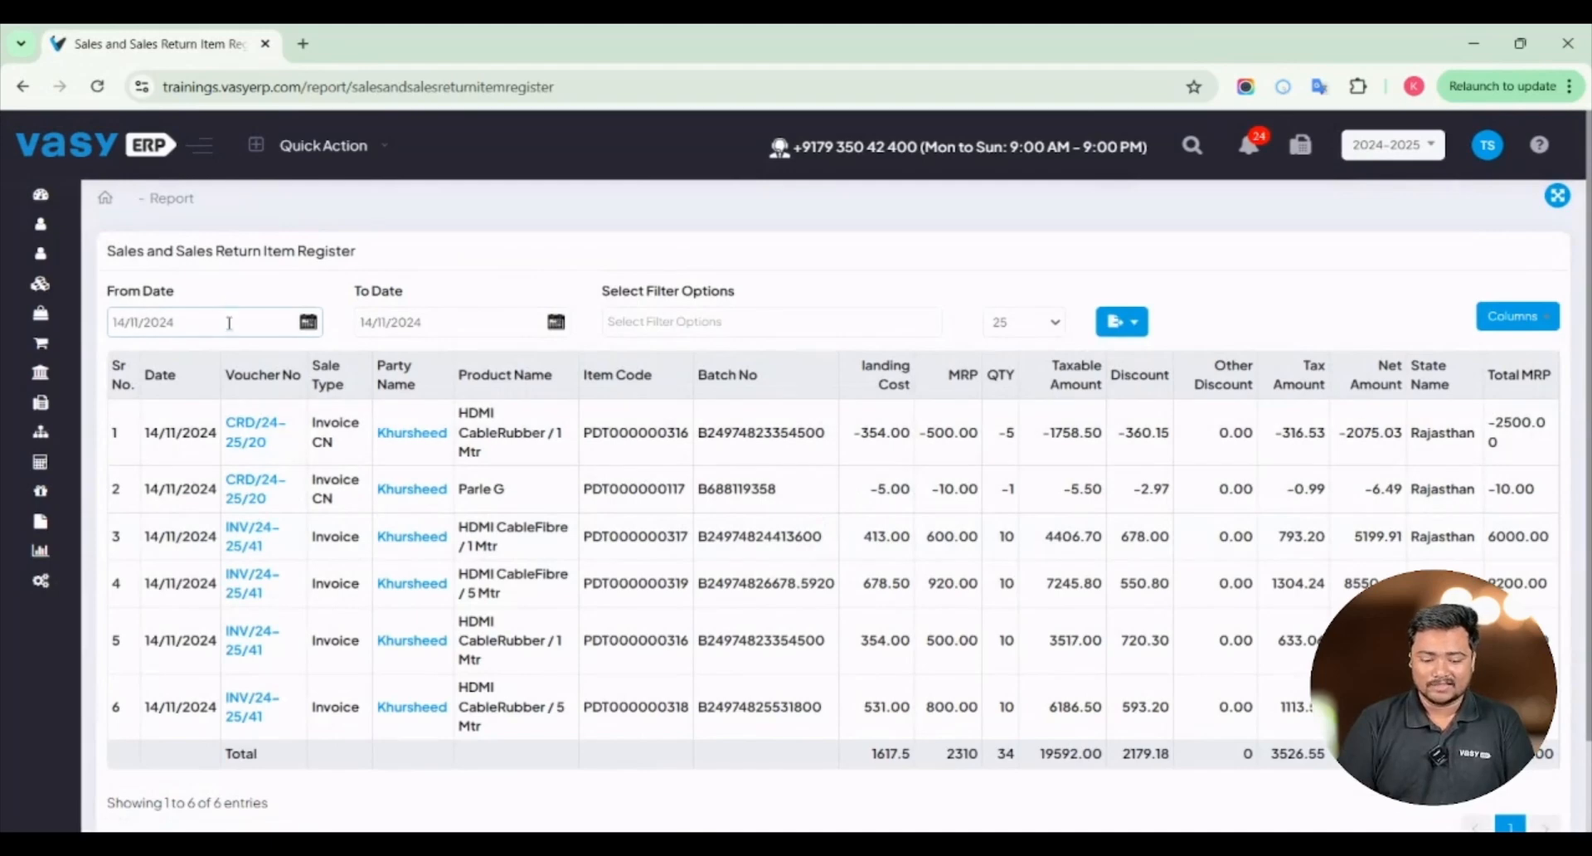
click(123, 359)
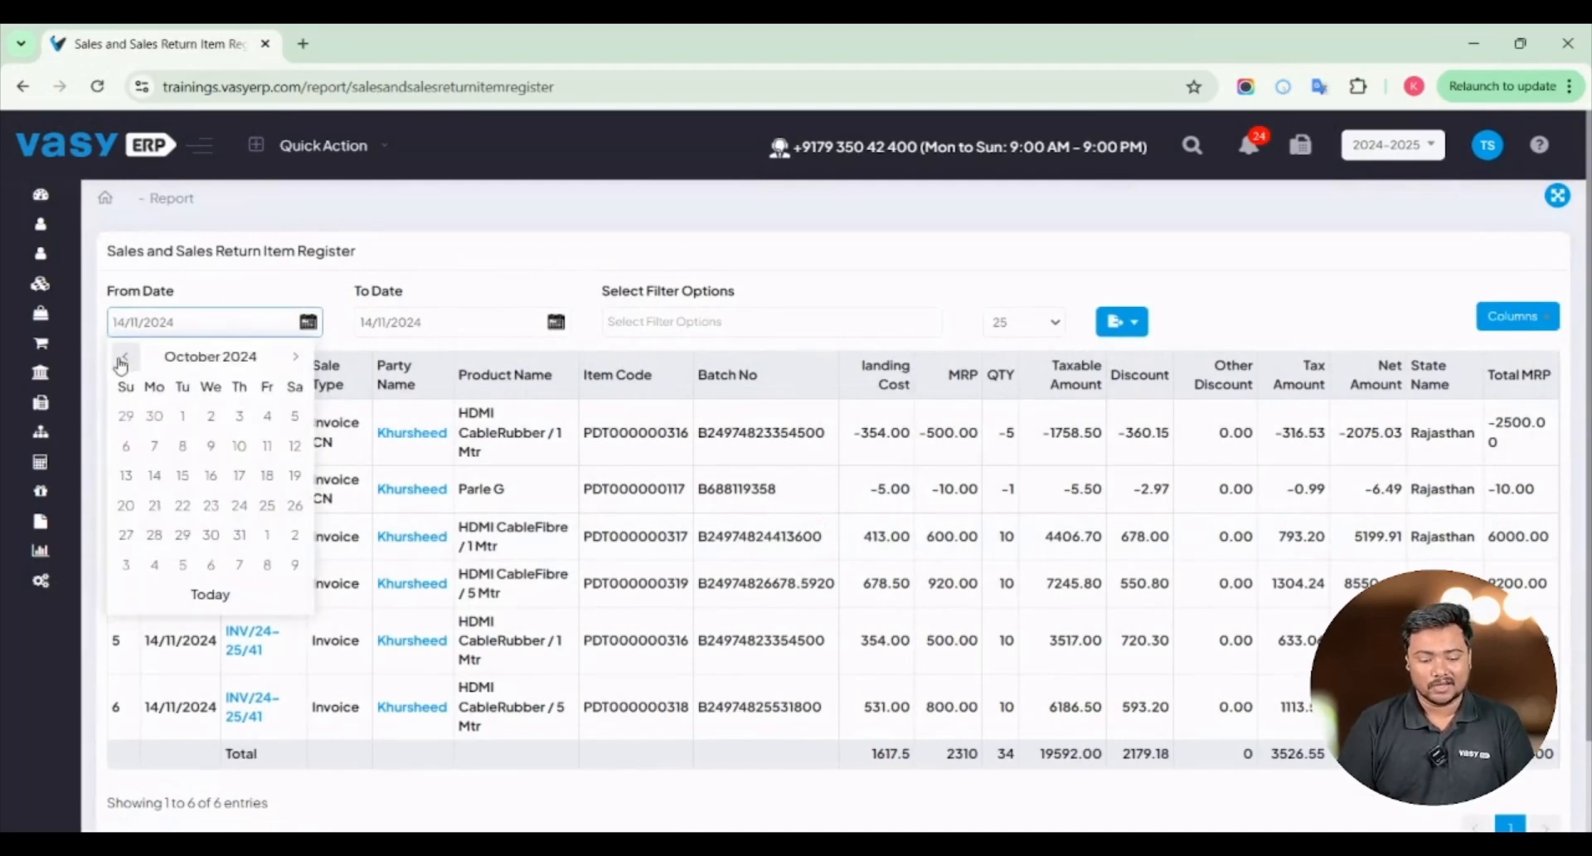
click(123, 359)
click(126, 446)
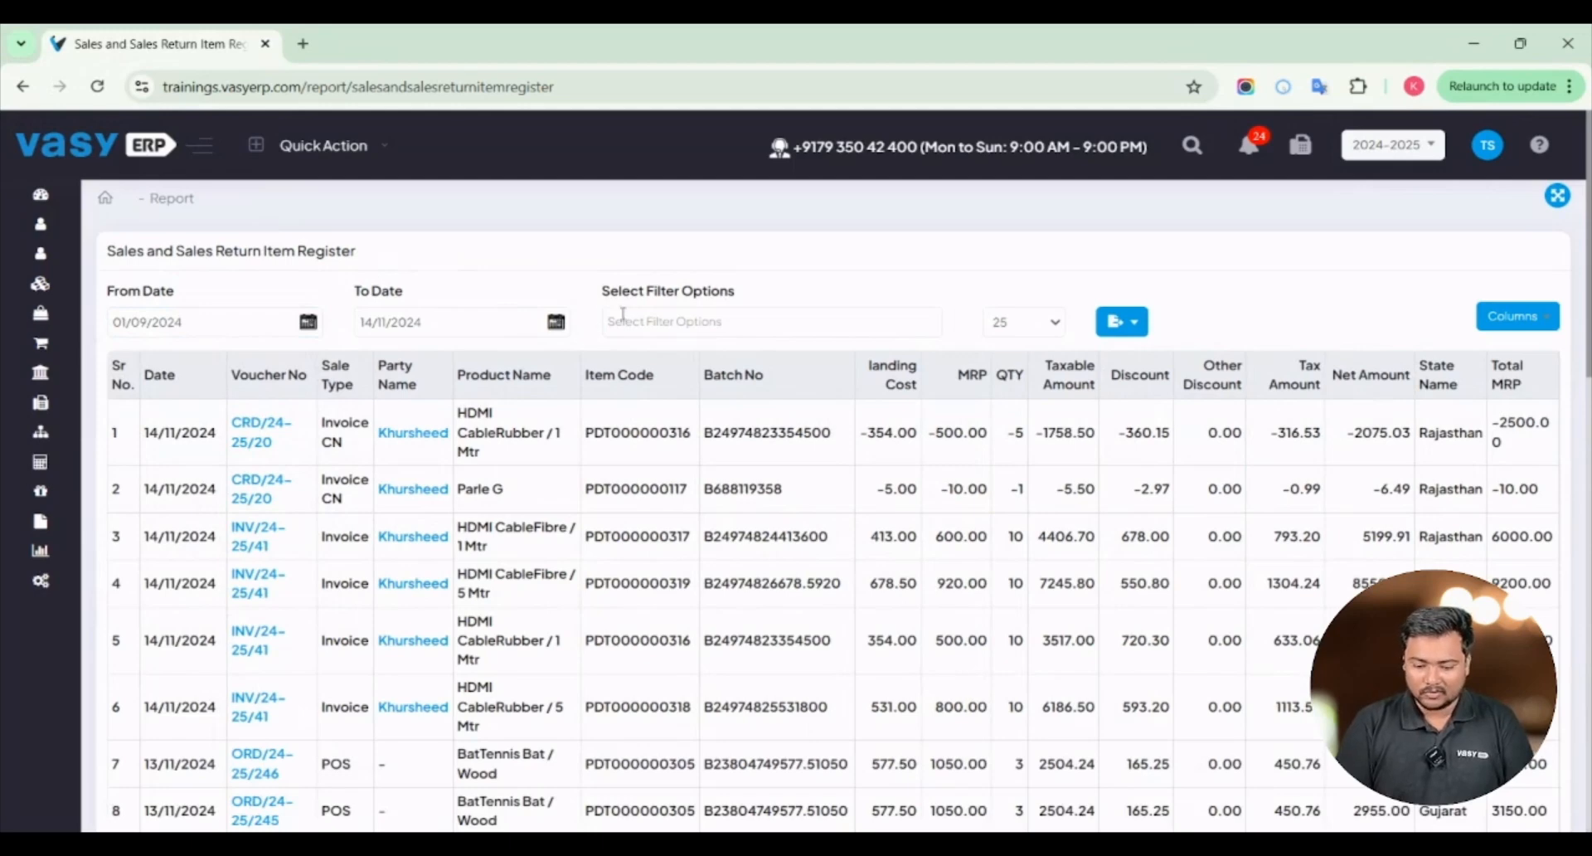
Add the Voucher Type filter to the report and restrict it to POS - Credit Note.
drag(593, 297, 712, 313)
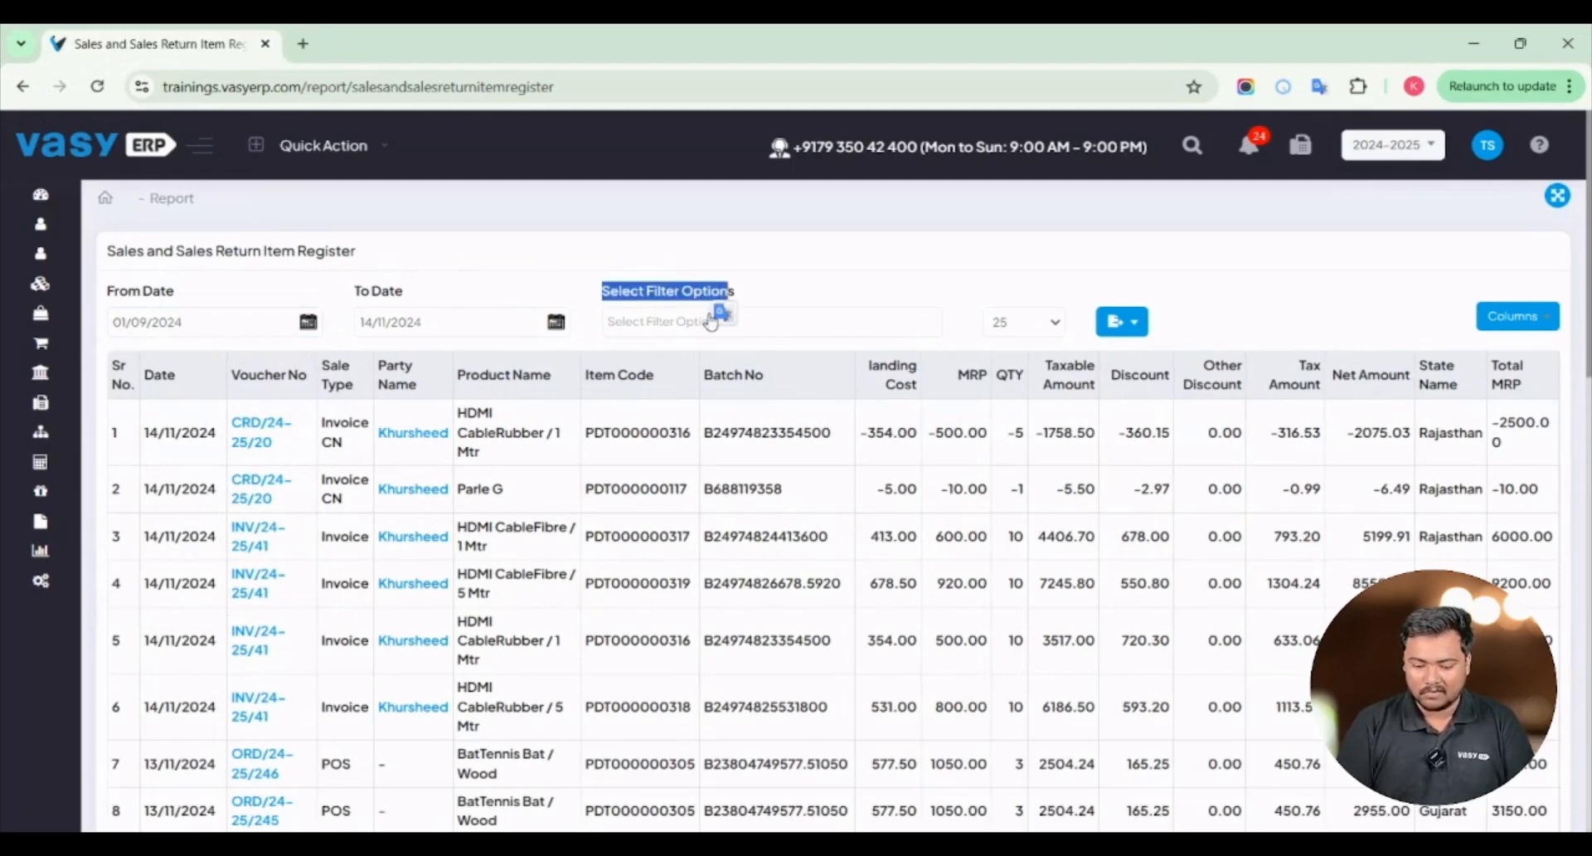
click(709, 317)
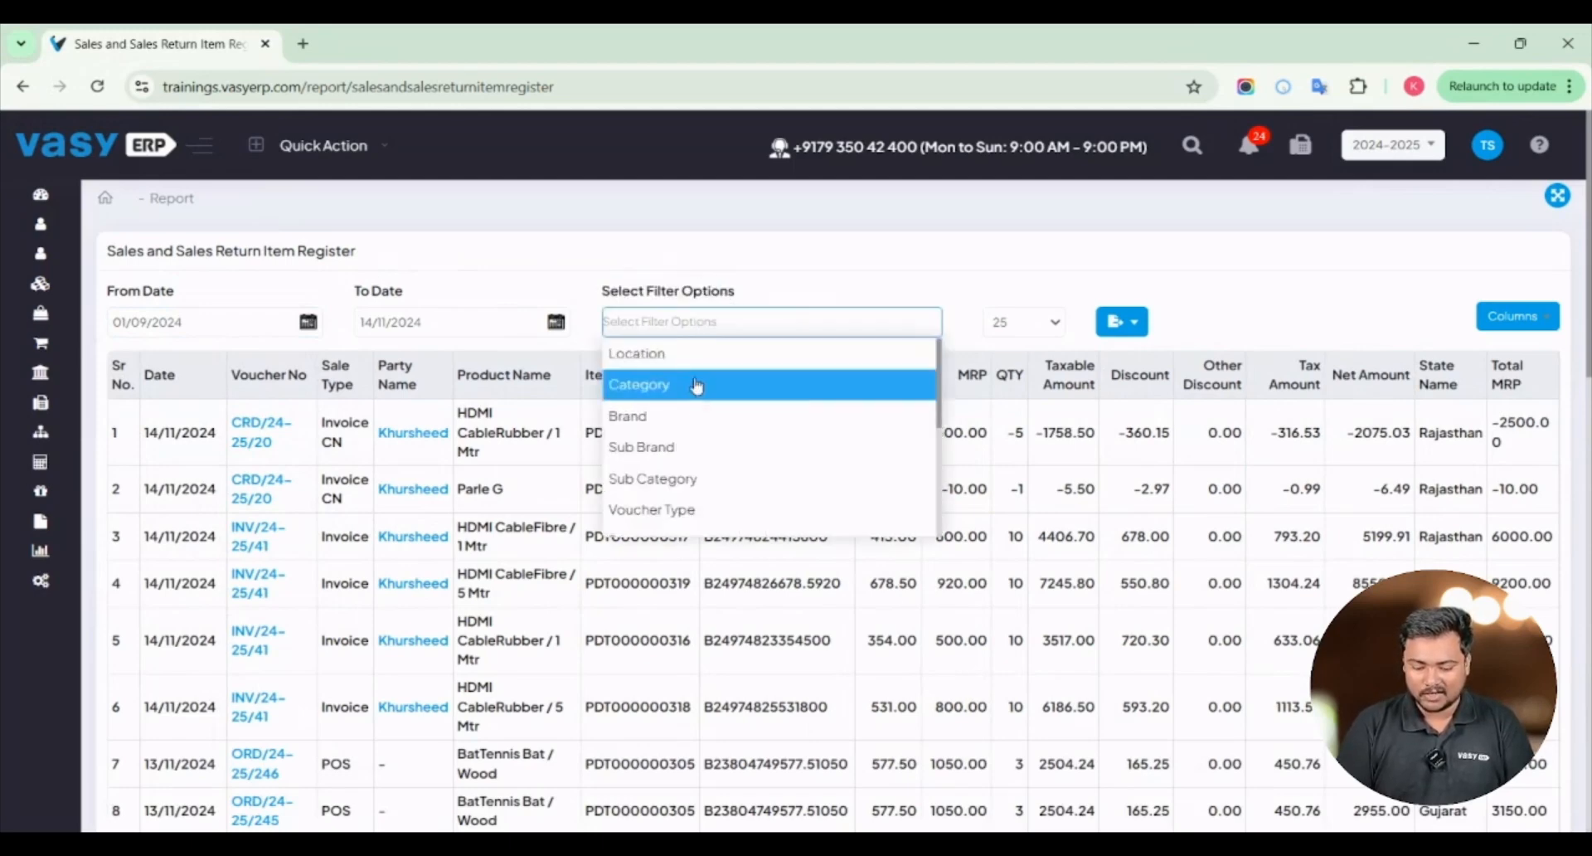
click(671, 507)
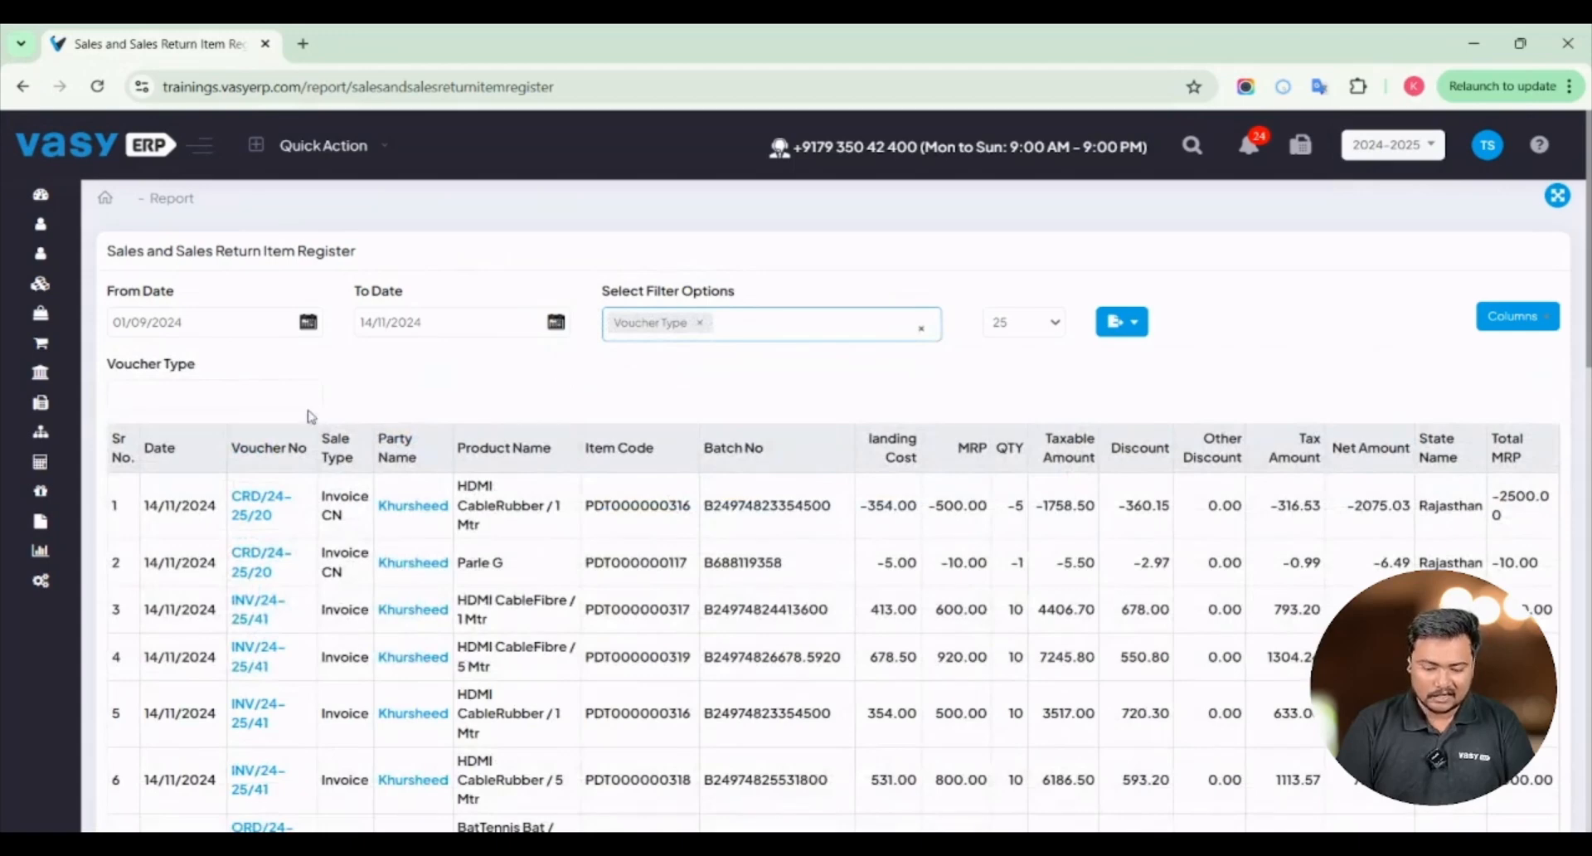
click(278, 397)
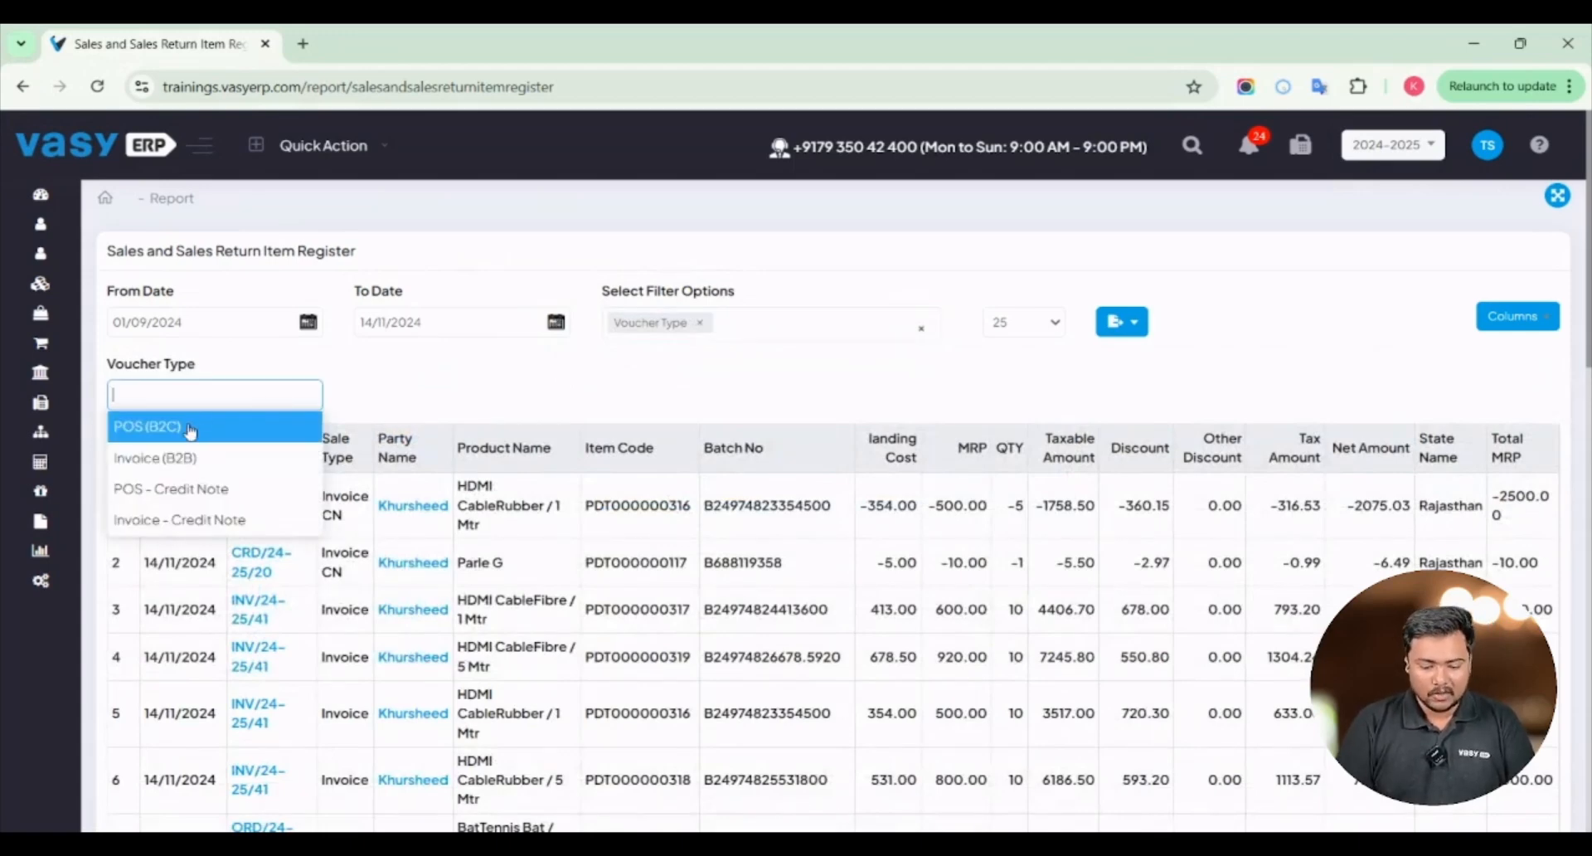
click(248, 489)
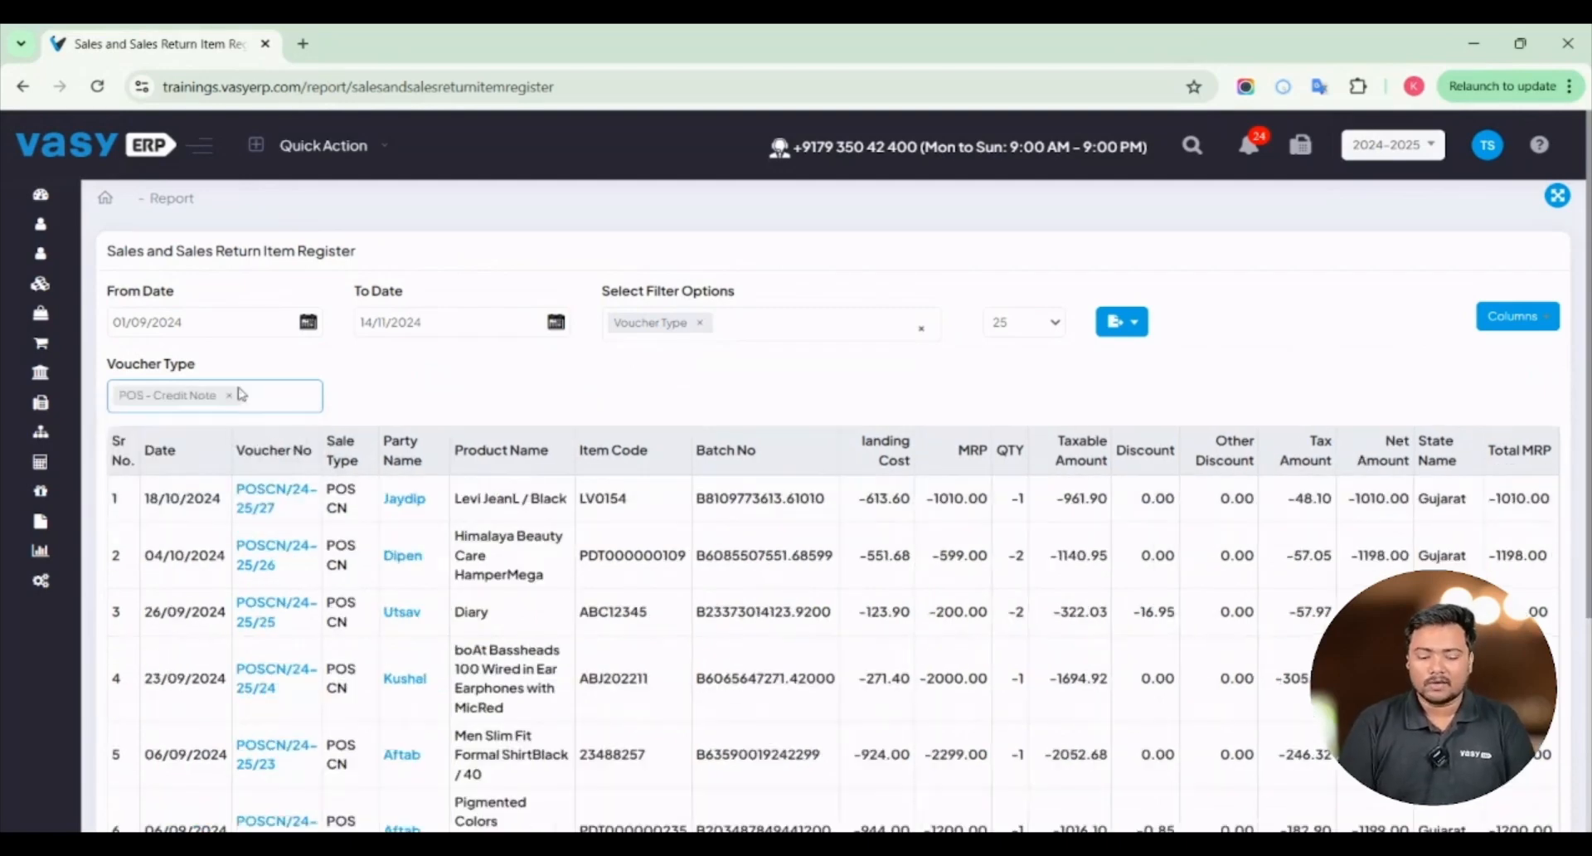
scroll(468, 554, down, 3)
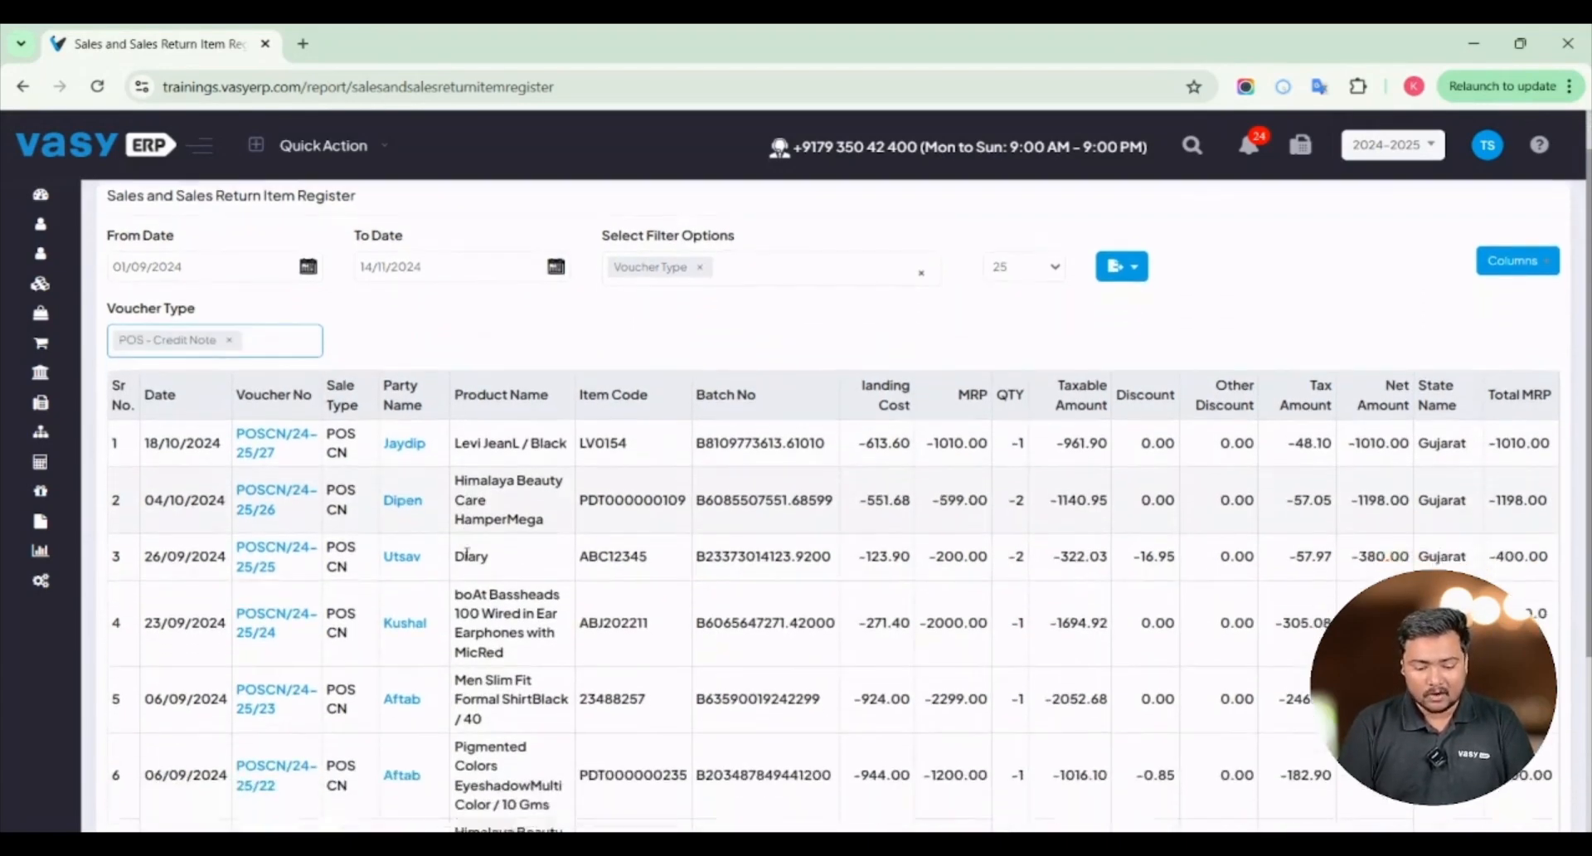
scroll(469, 561, up, 1)
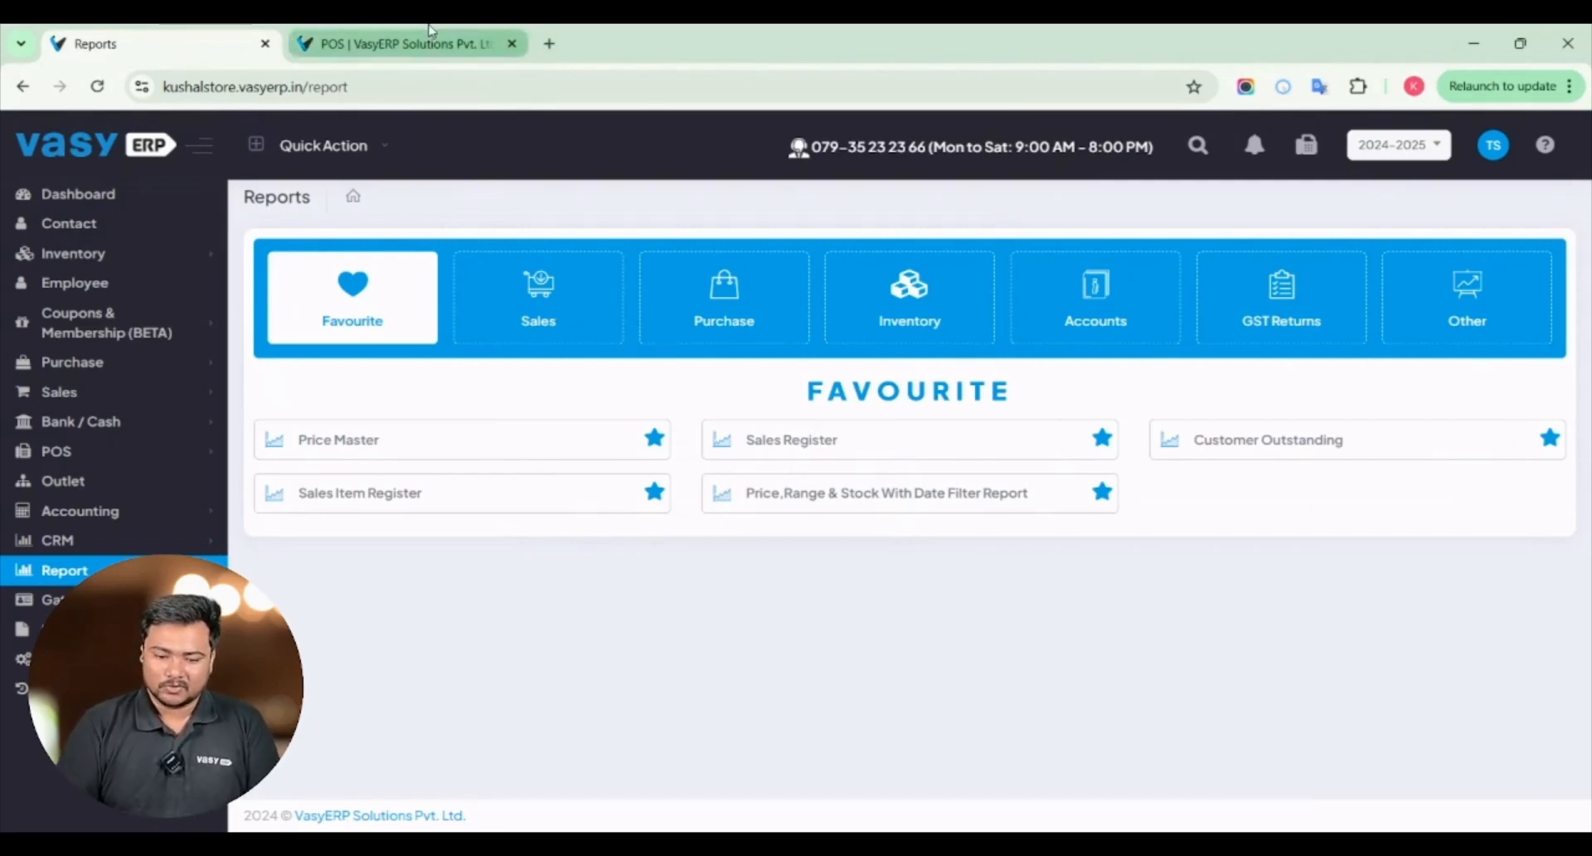
In the POS billing page, add Kit Kat Rs. 30 and Dark Fantacy to the new bill.
click(429, 37)
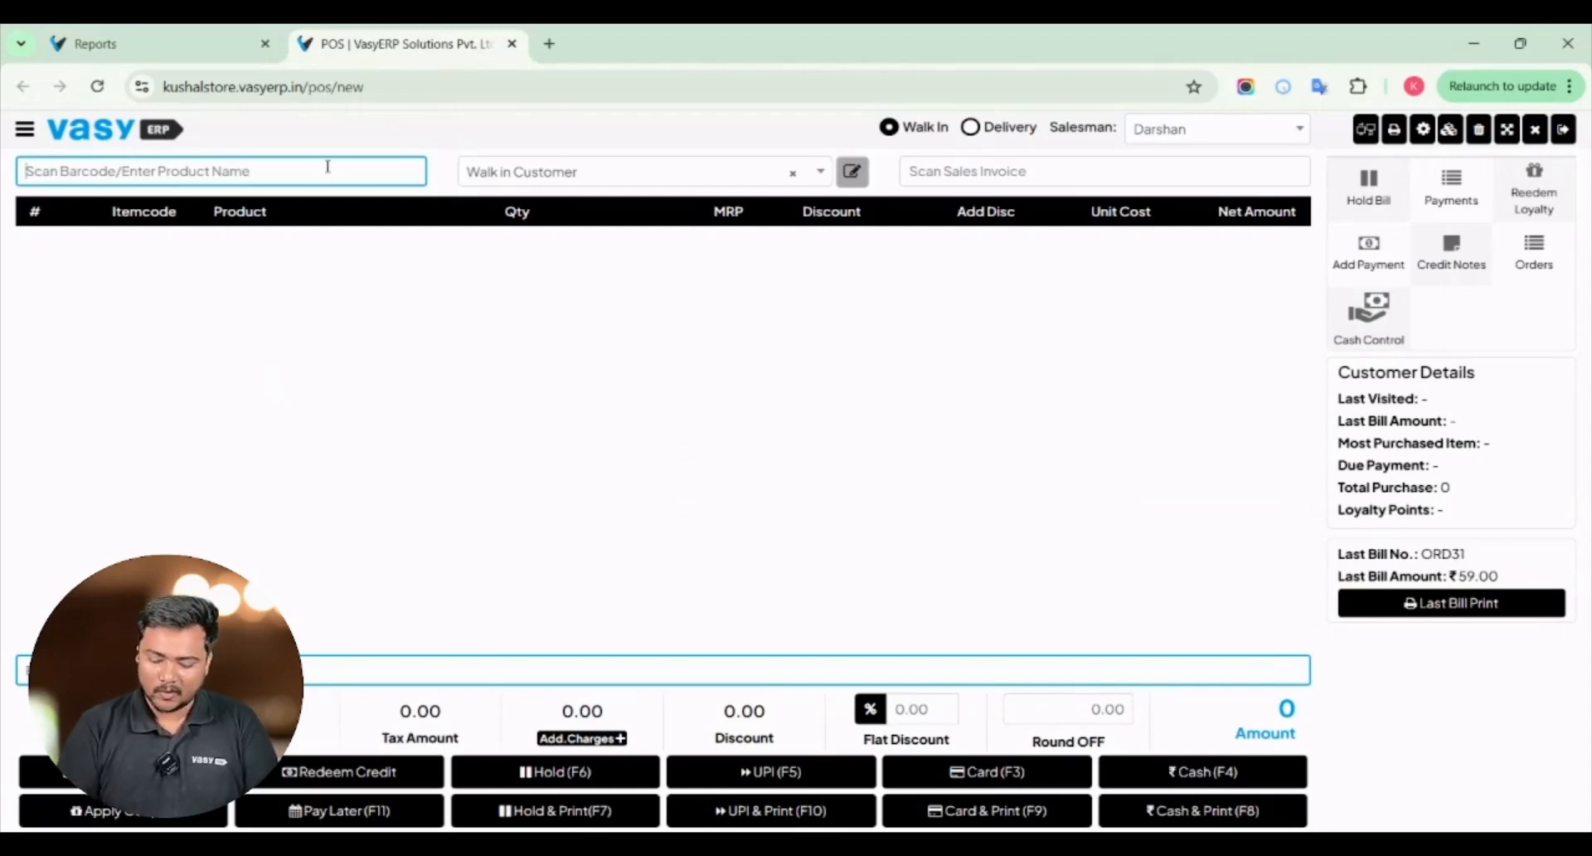
text(kit)
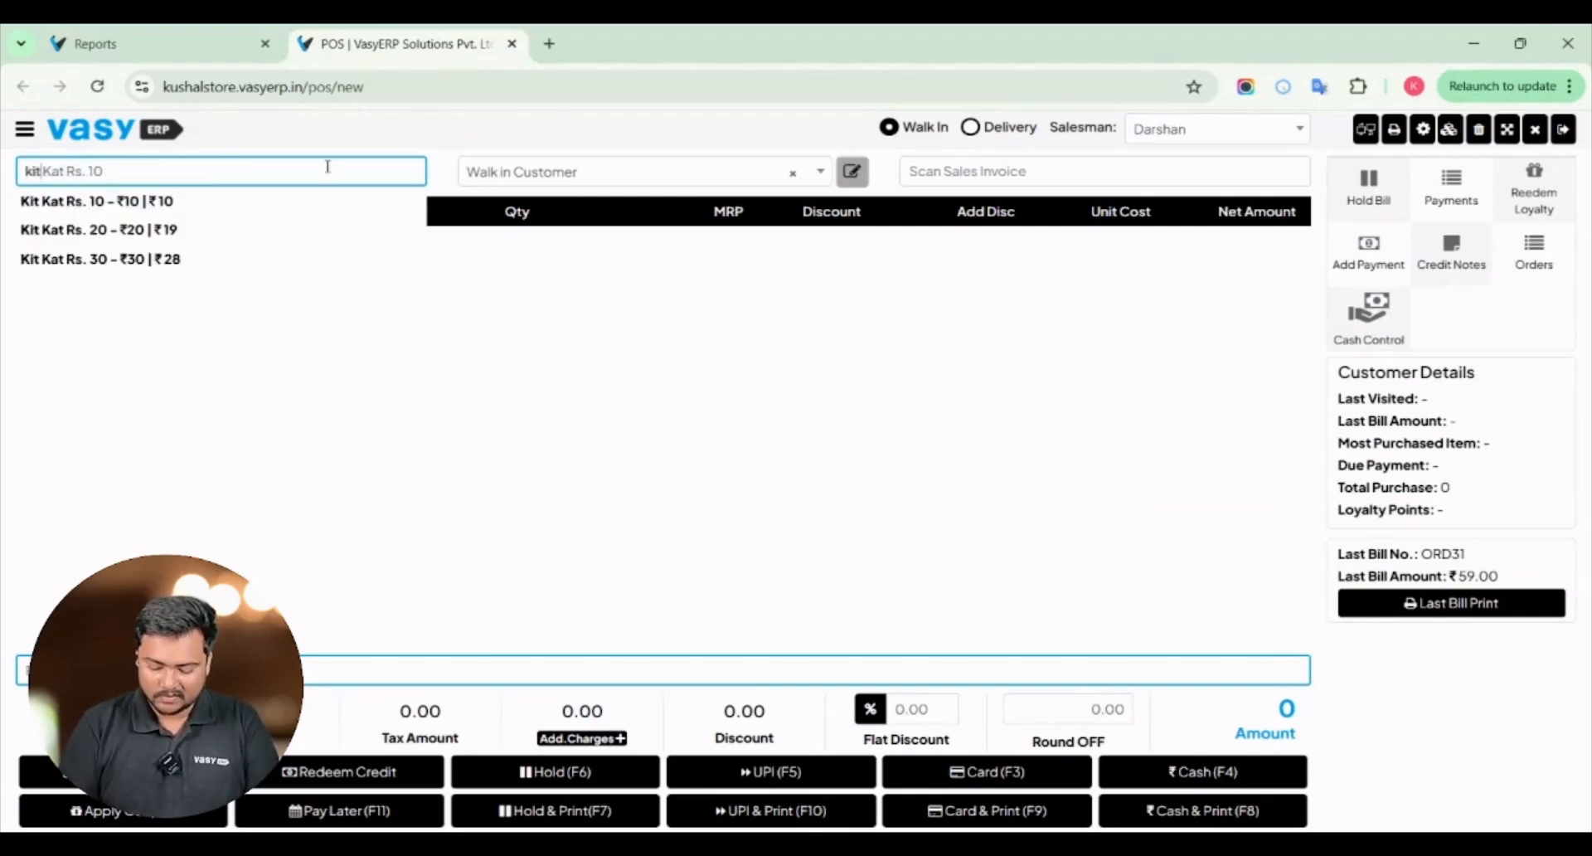
key(Down)
key(Return)
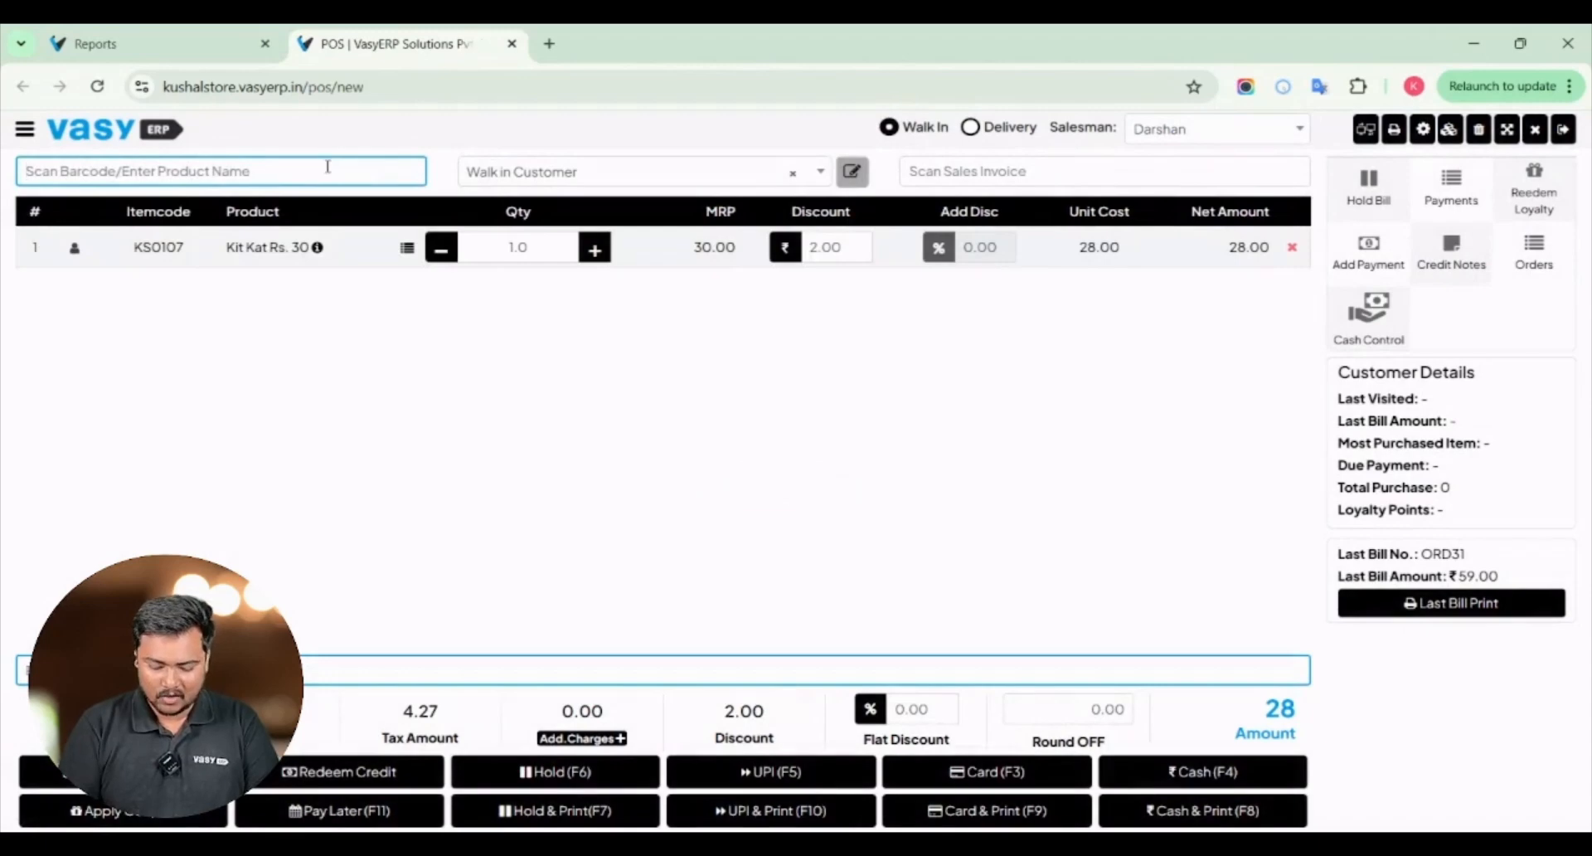
text(dark)
key(Down)
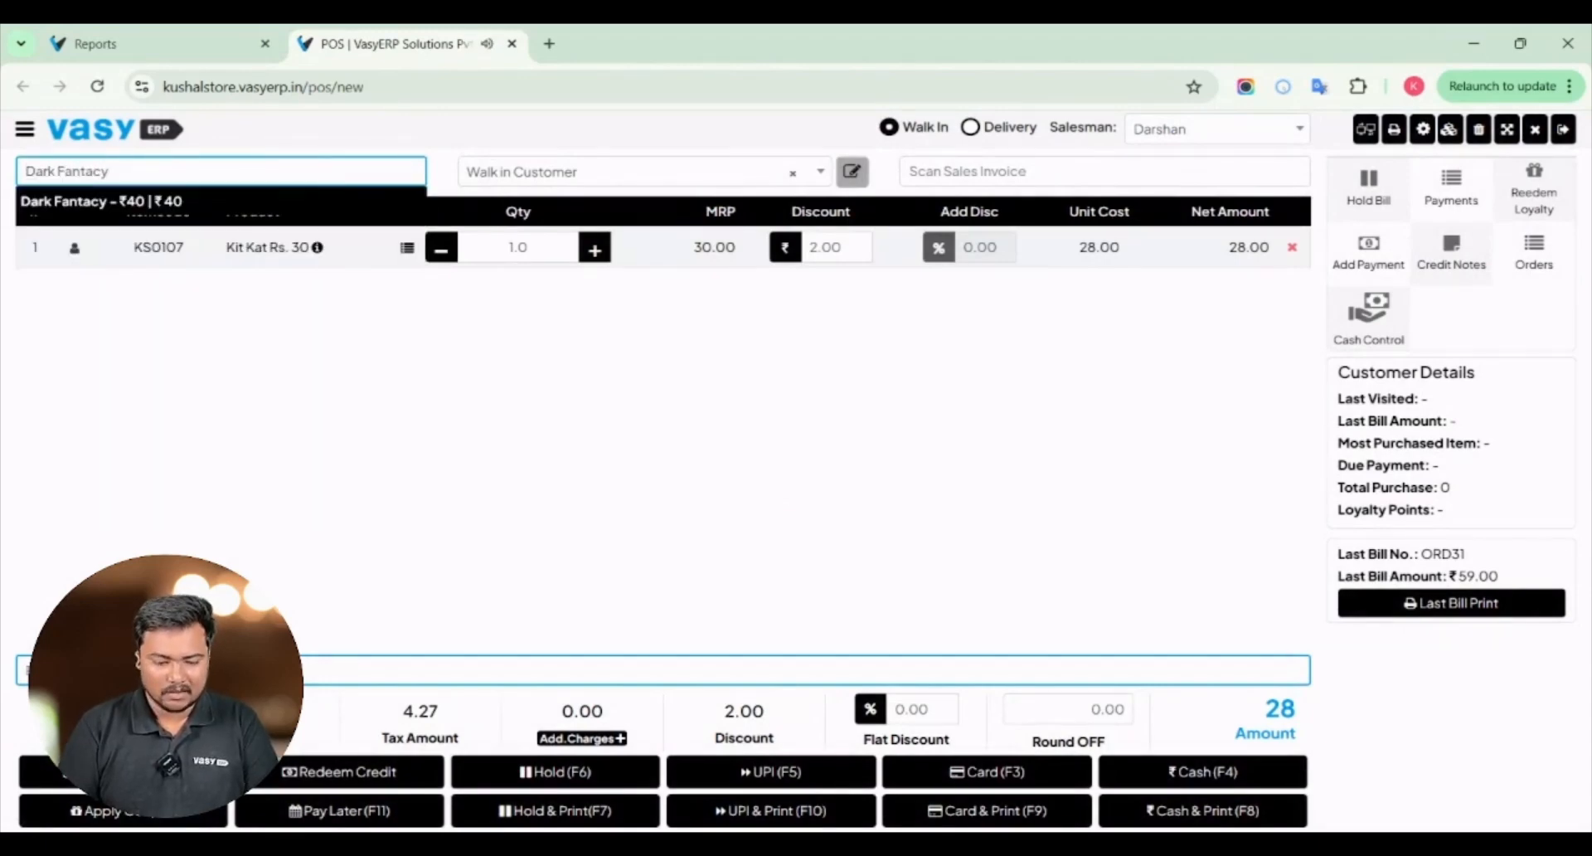
key(Return)
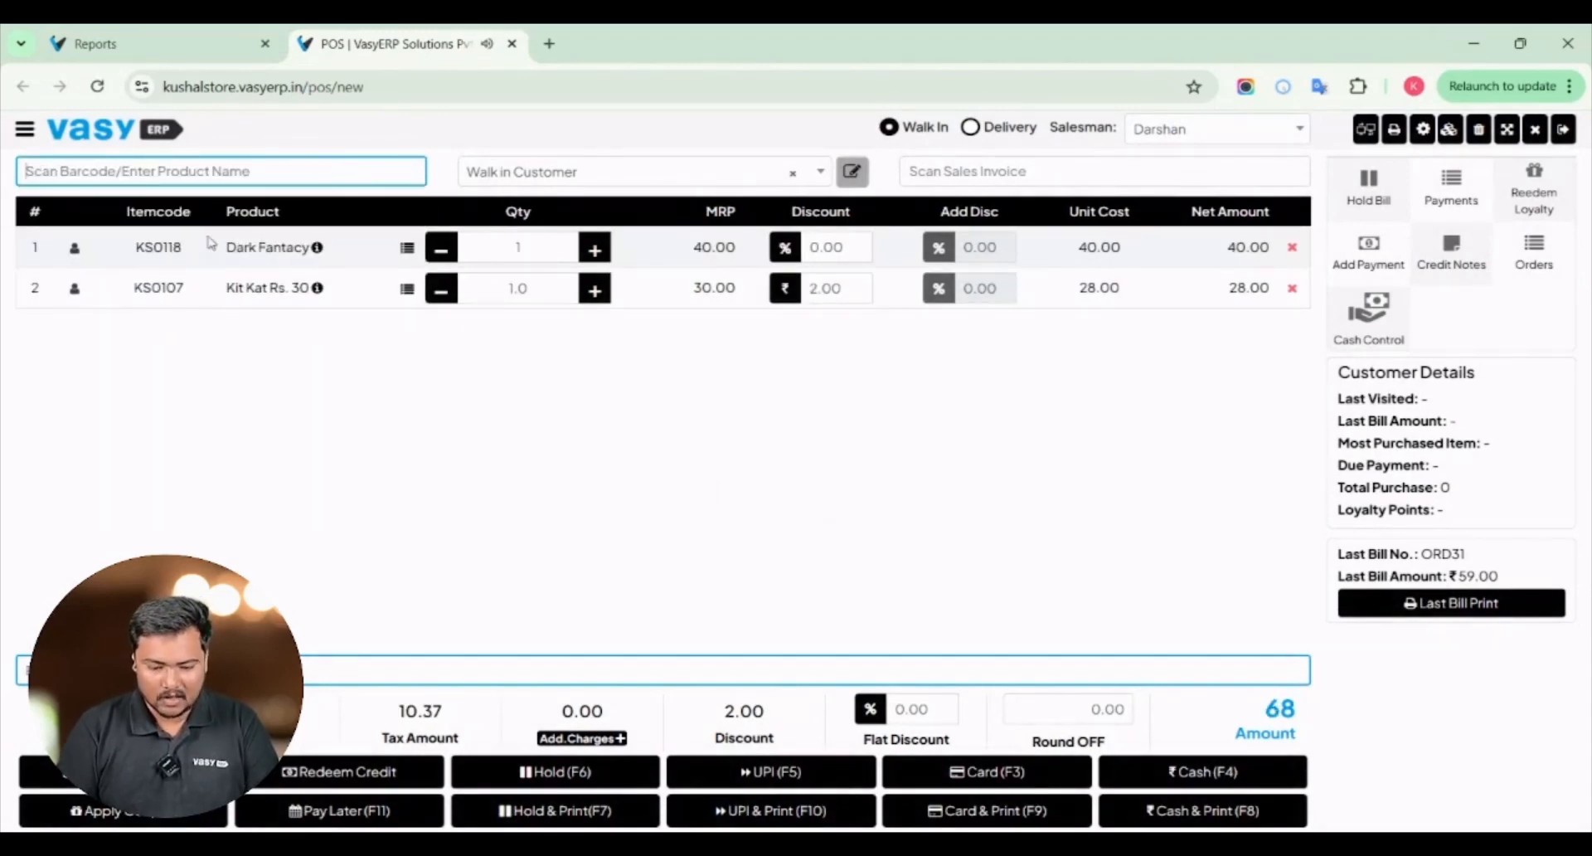
Keep the default salesman on the Dark Fantacy line and assign a different salesman to the Kit Kat Rs. 30 line.
click(74, 247)
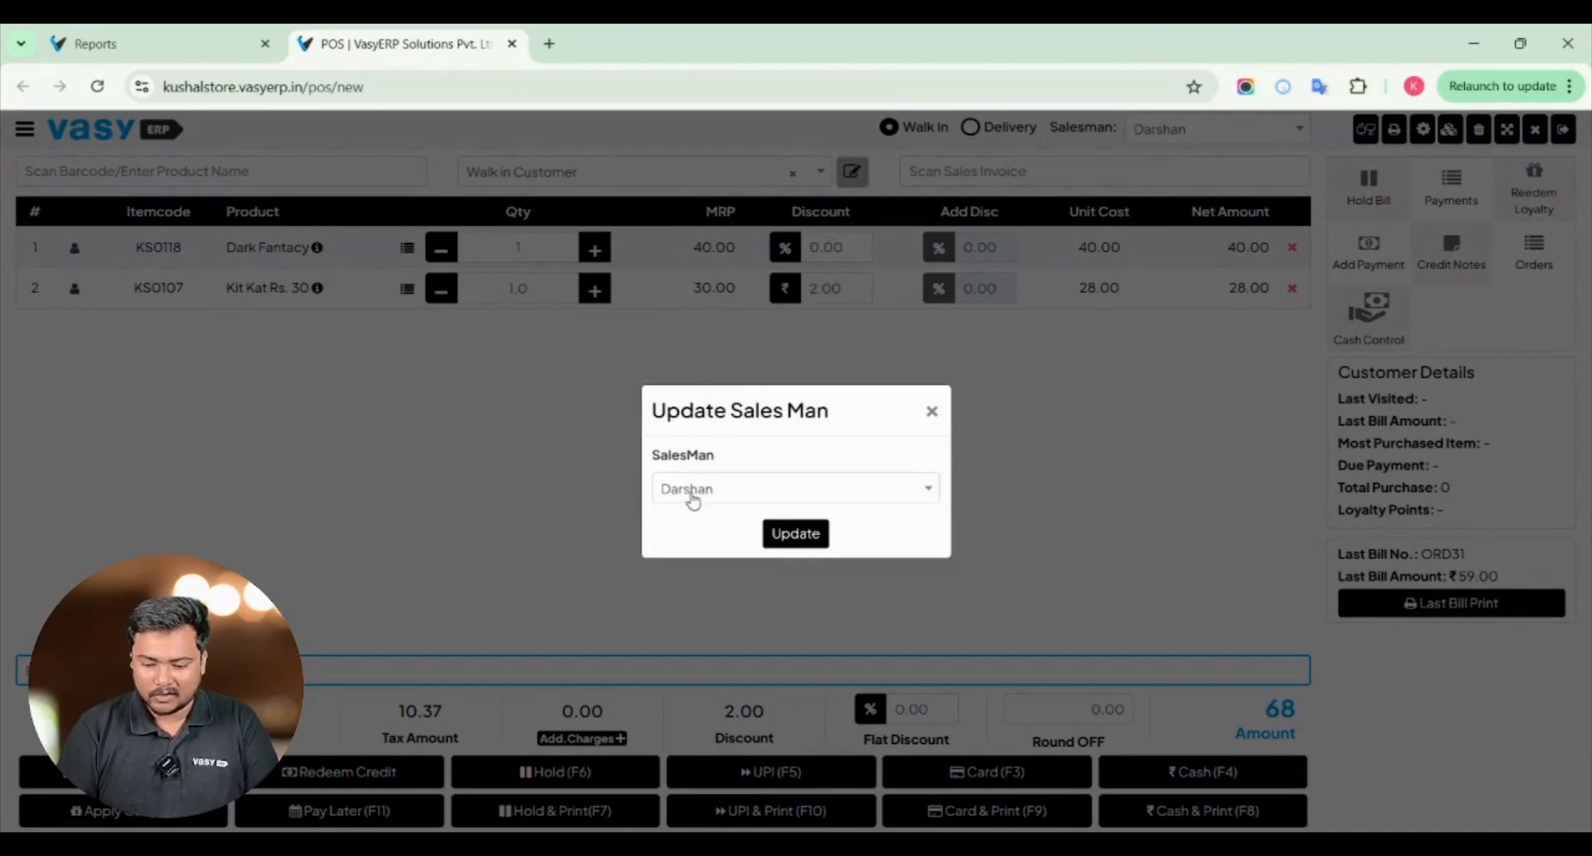
click(792, 535)
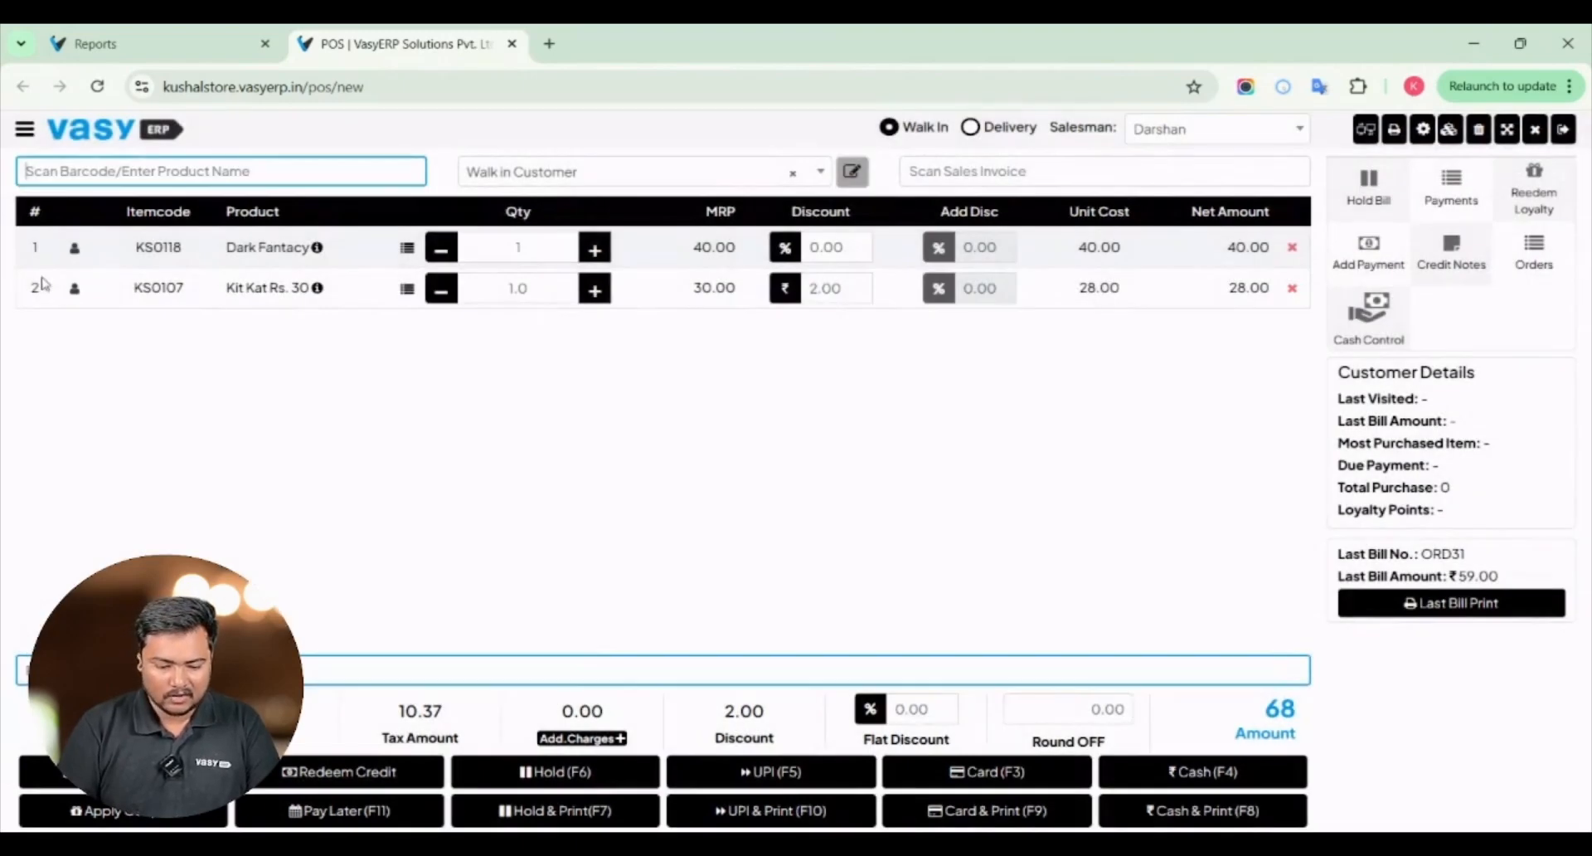
click(78, 288)
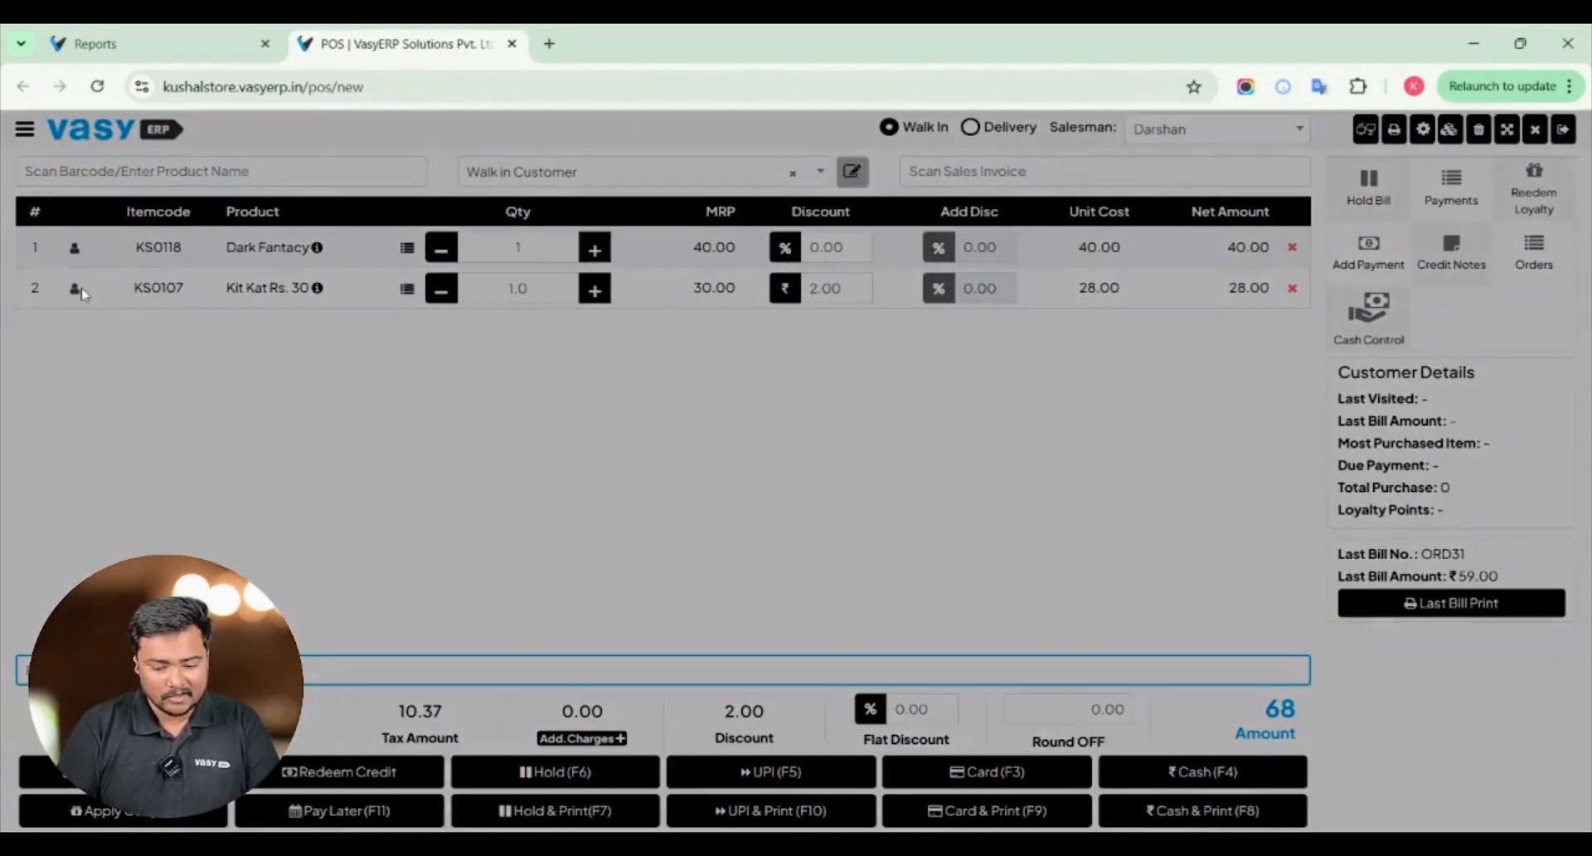
click(792, 494)
click(748, 626)
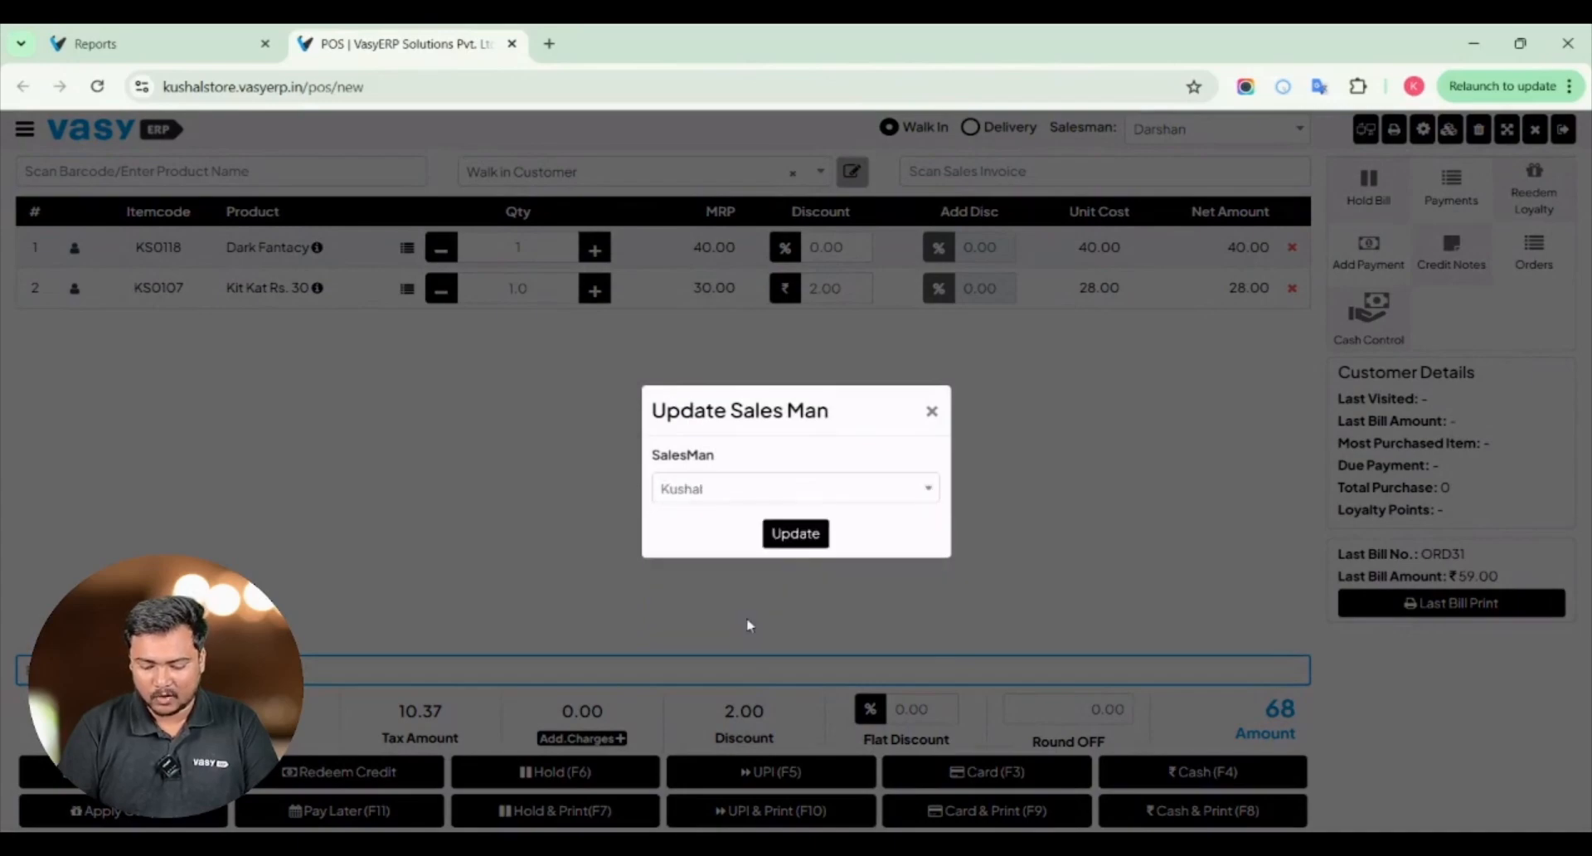
click(784, 531)
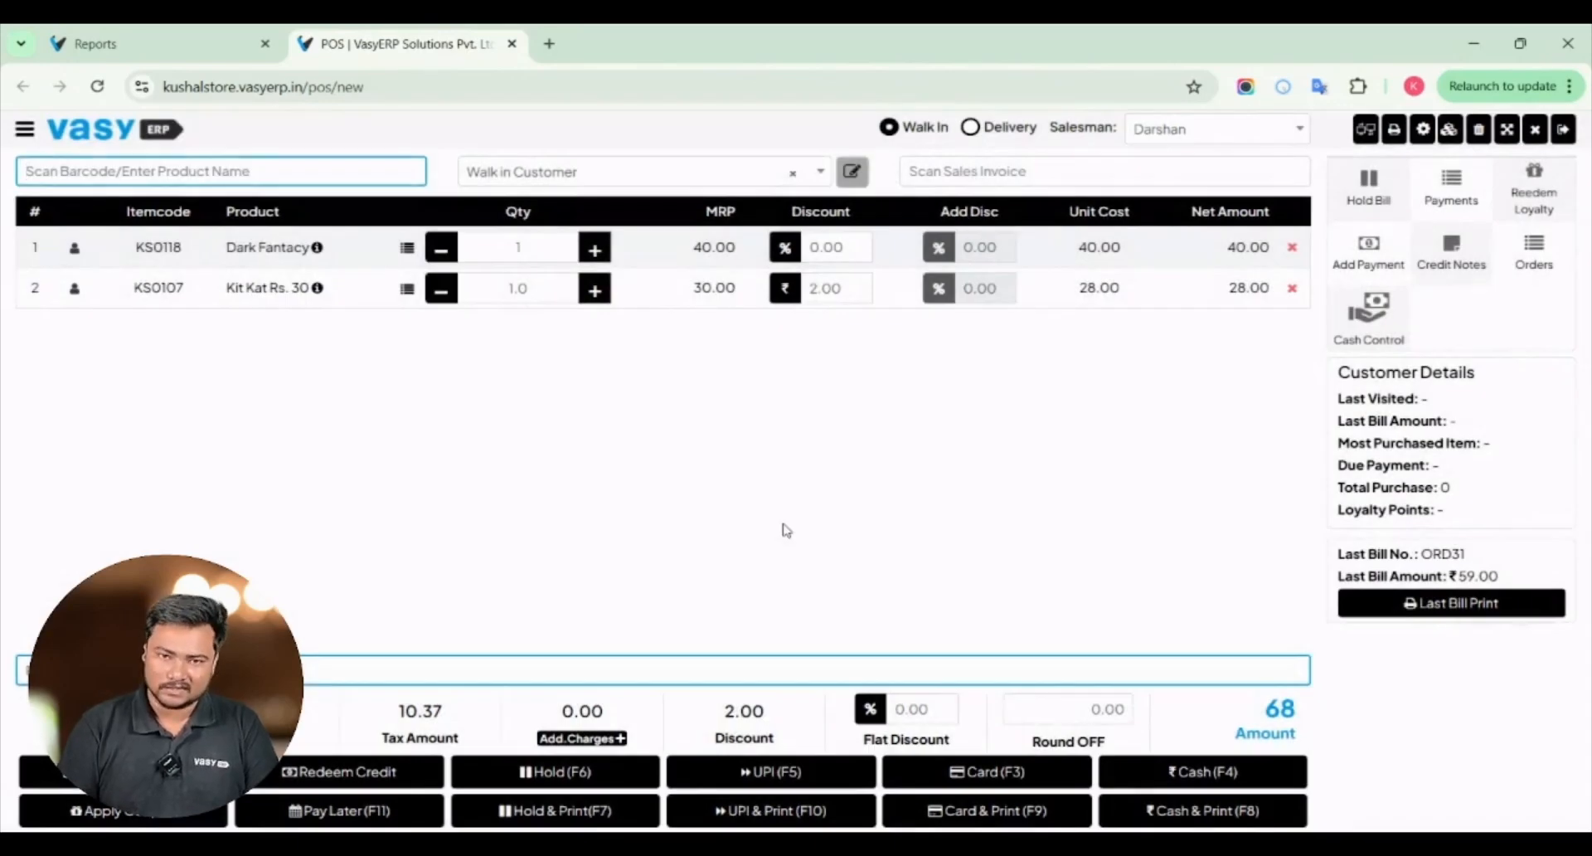
Settle the bill as a cash payment and submit the order.
click(1227, 788)
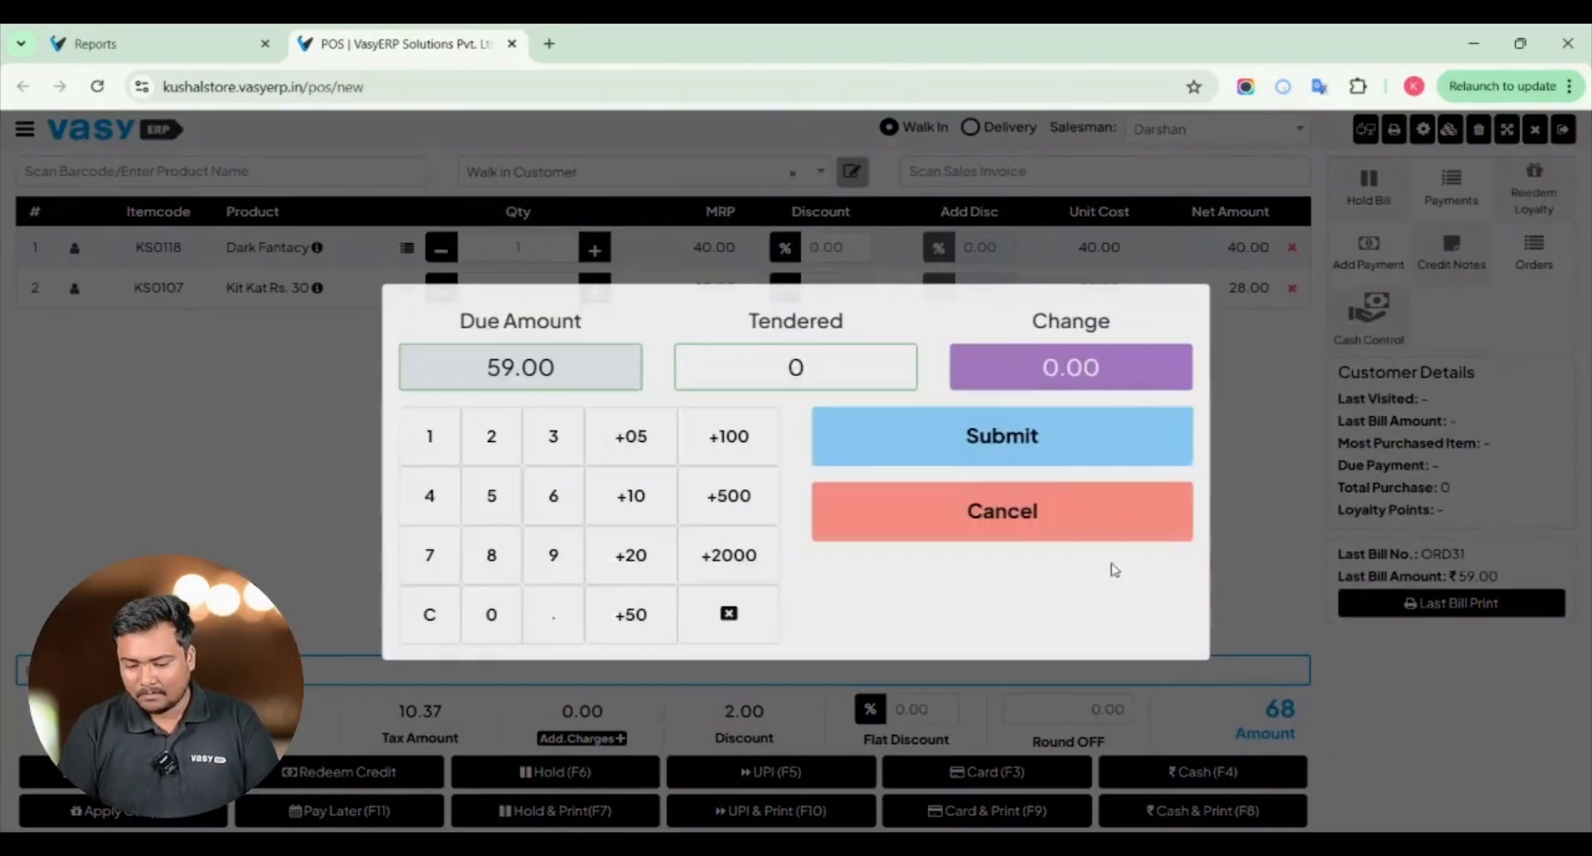
click(1048, 440)
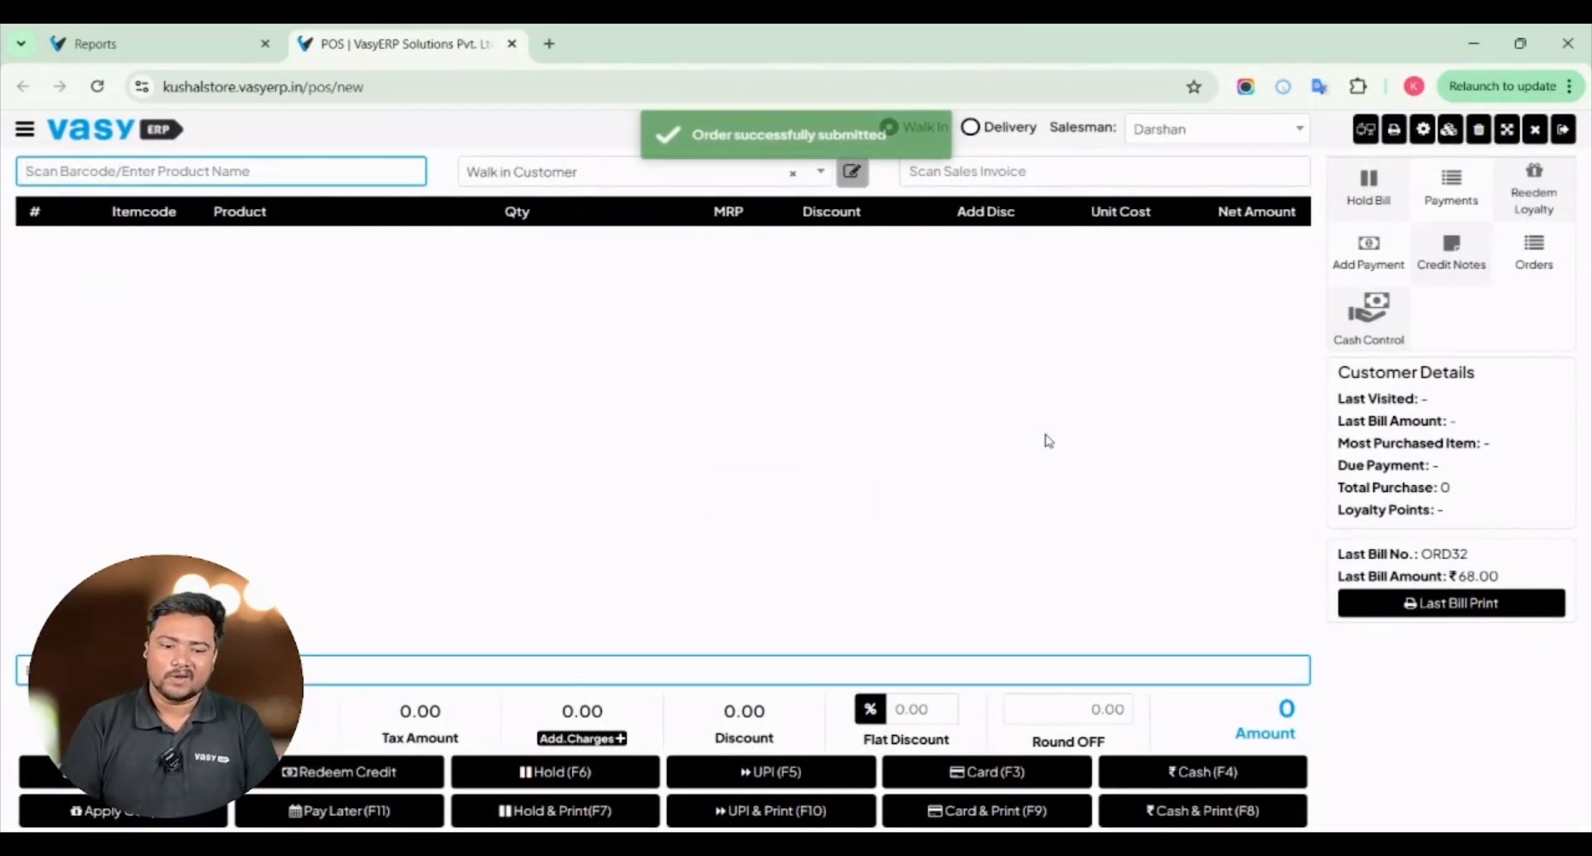
Open the Sales Register report from the sales reports and show its Sales man column.
click(202, 47)
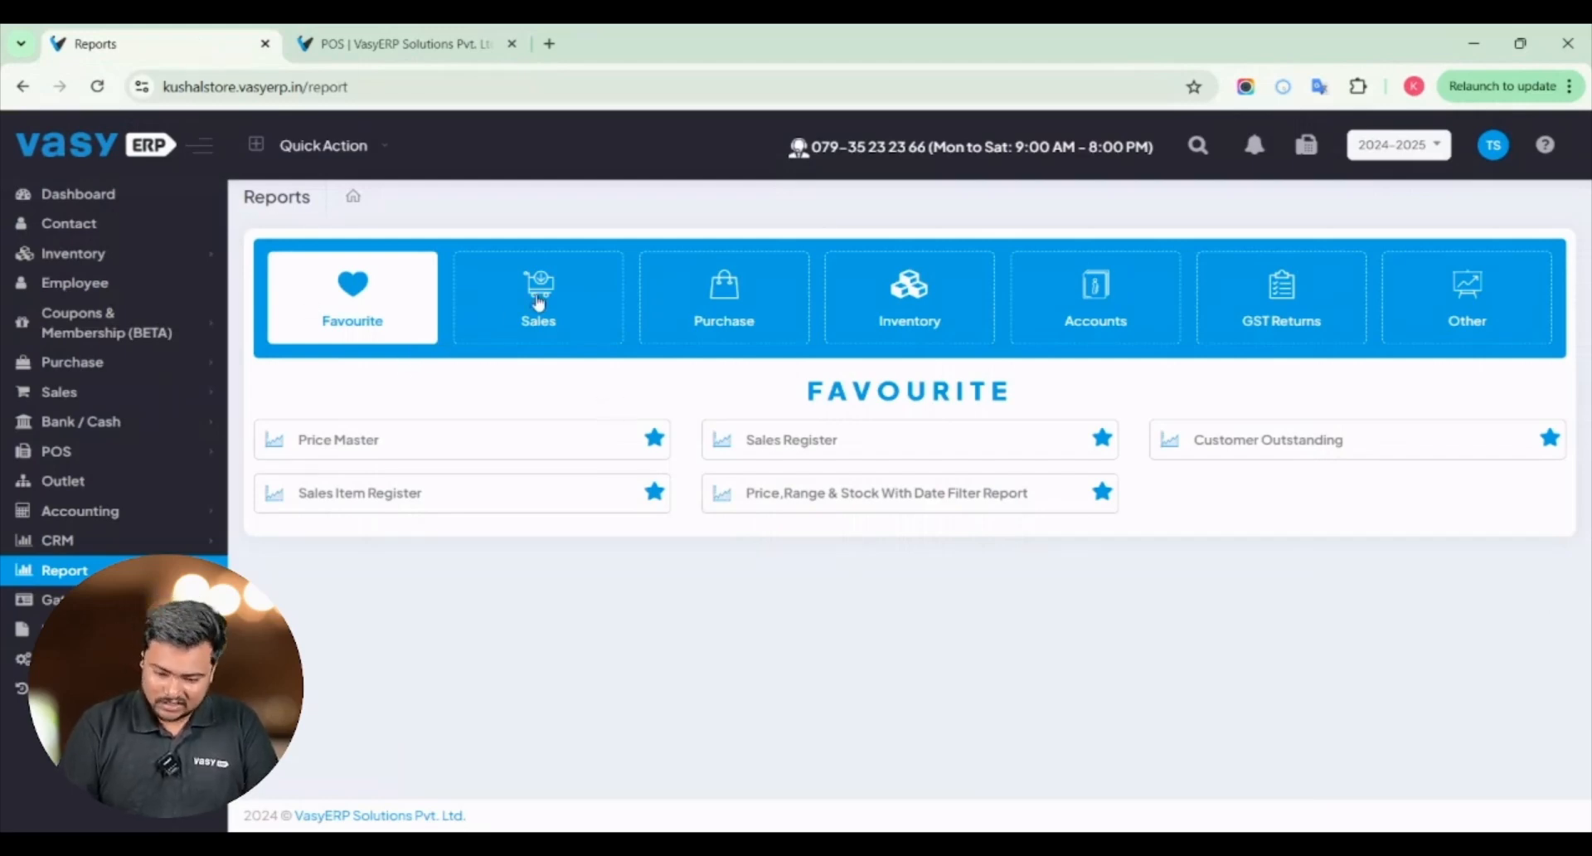
click(538, 304)
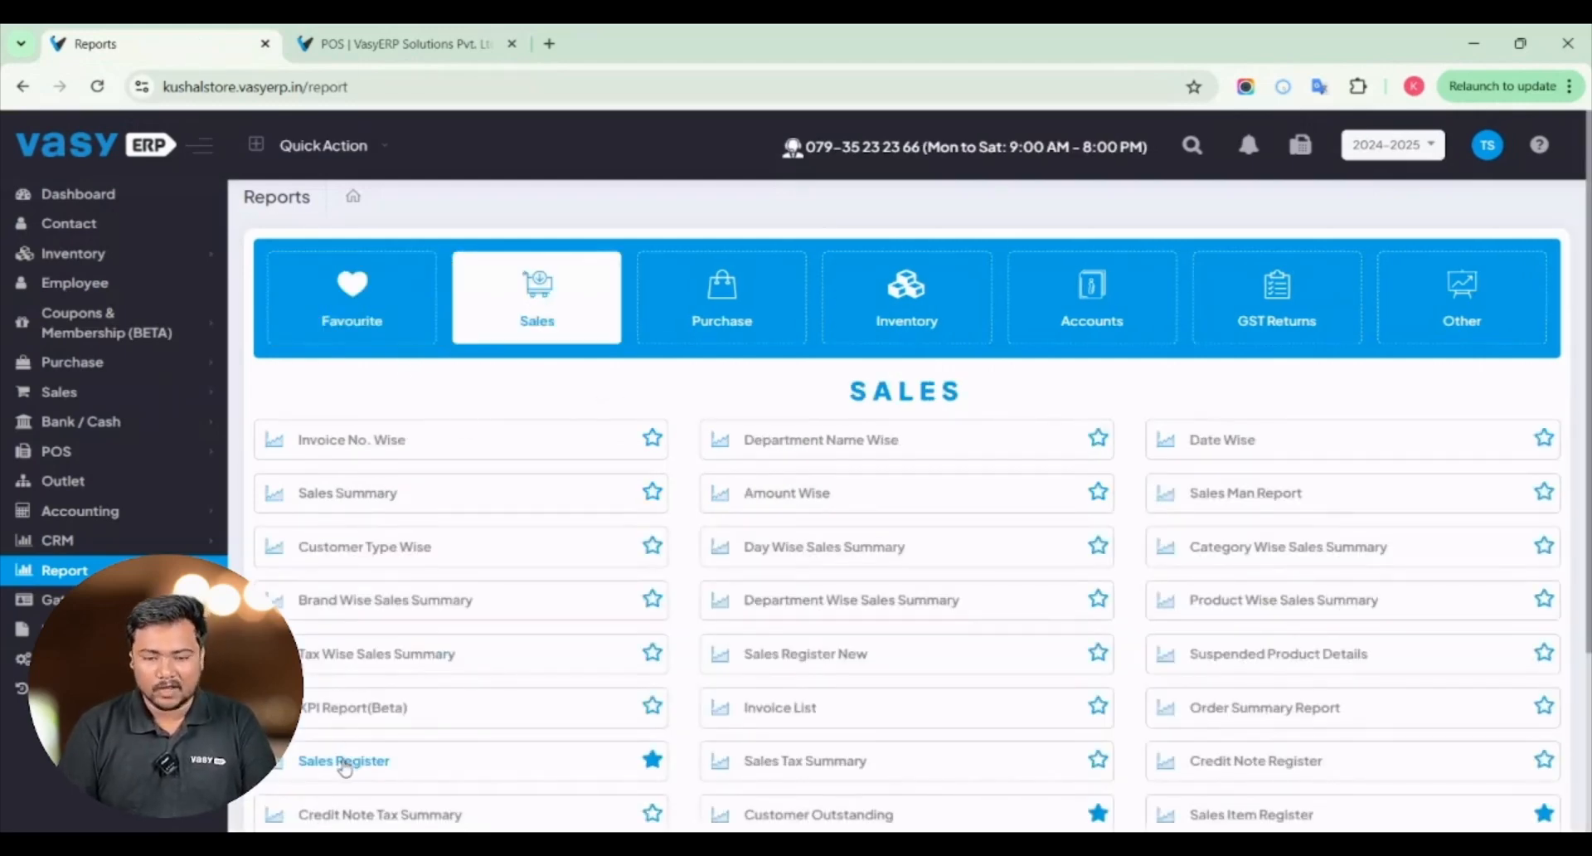
click(344, 761)
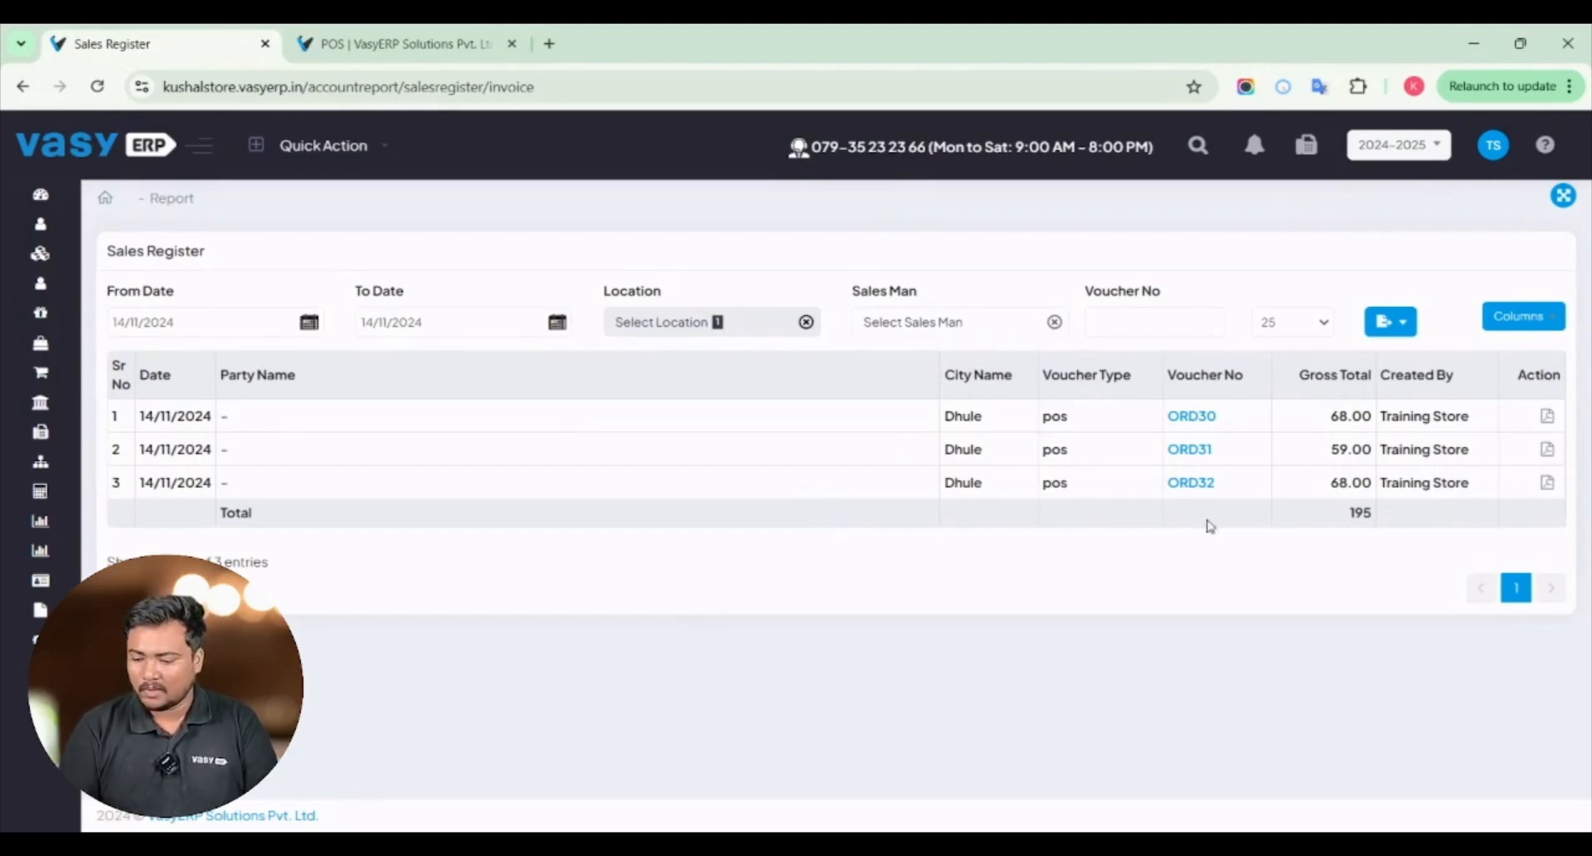
click(1516, 317)
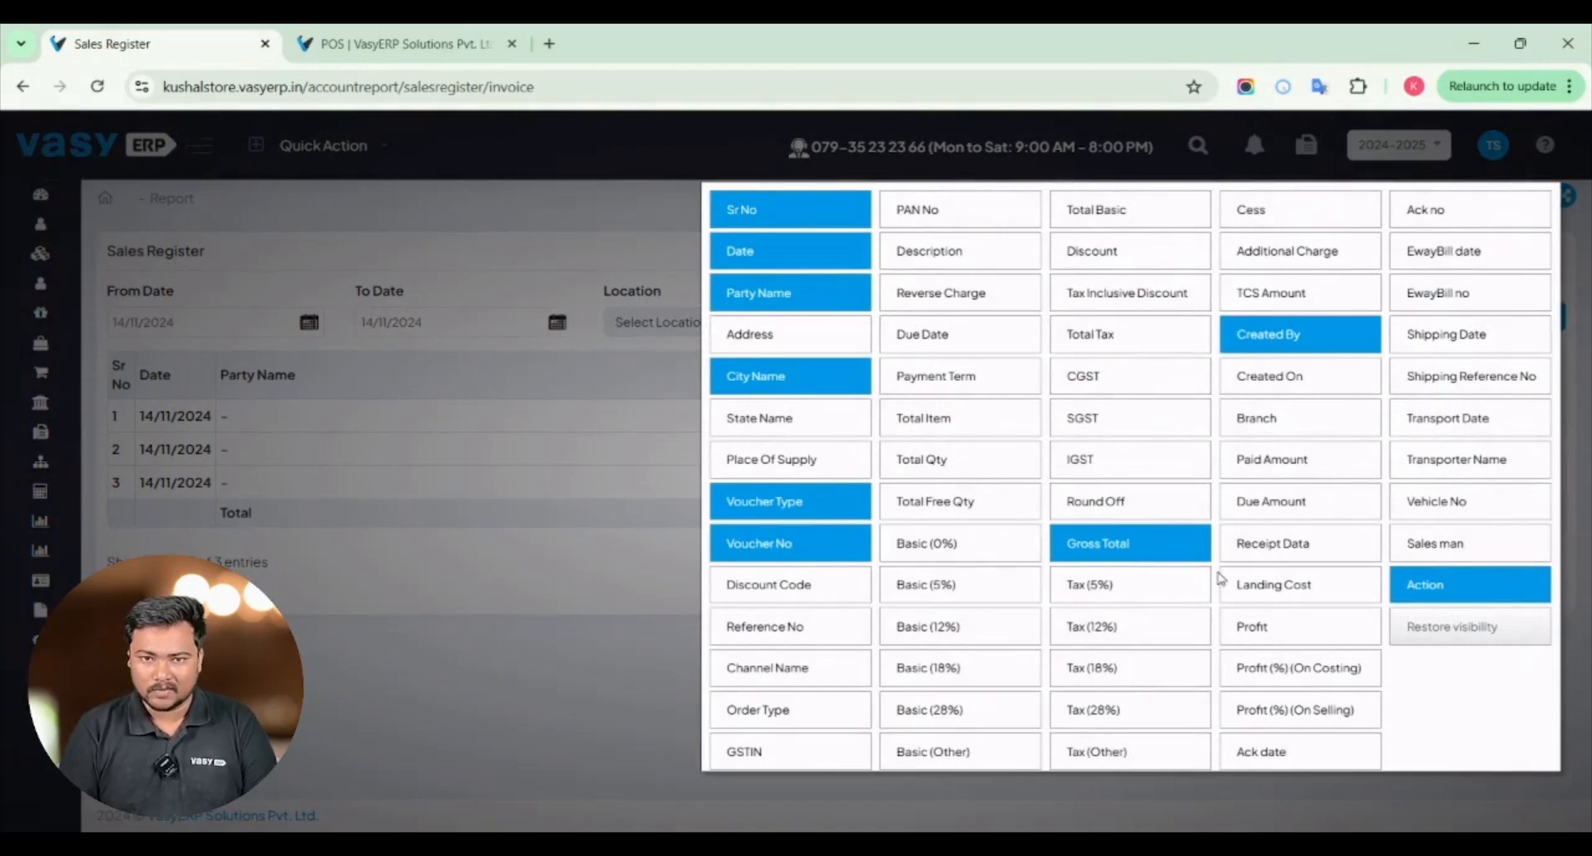
click(1469, 545)
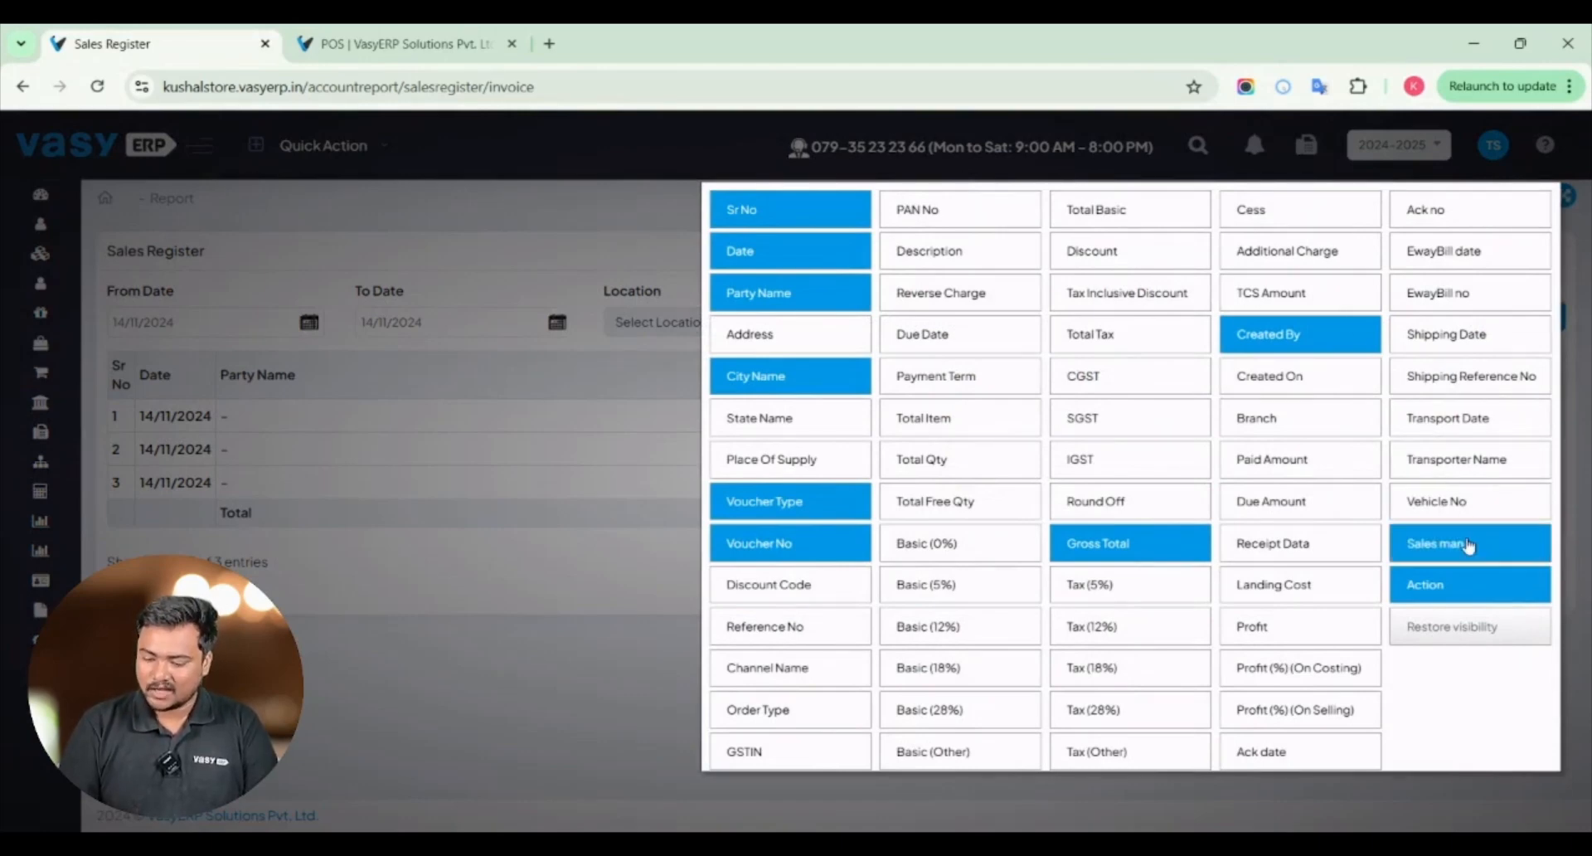
click(555, 624)
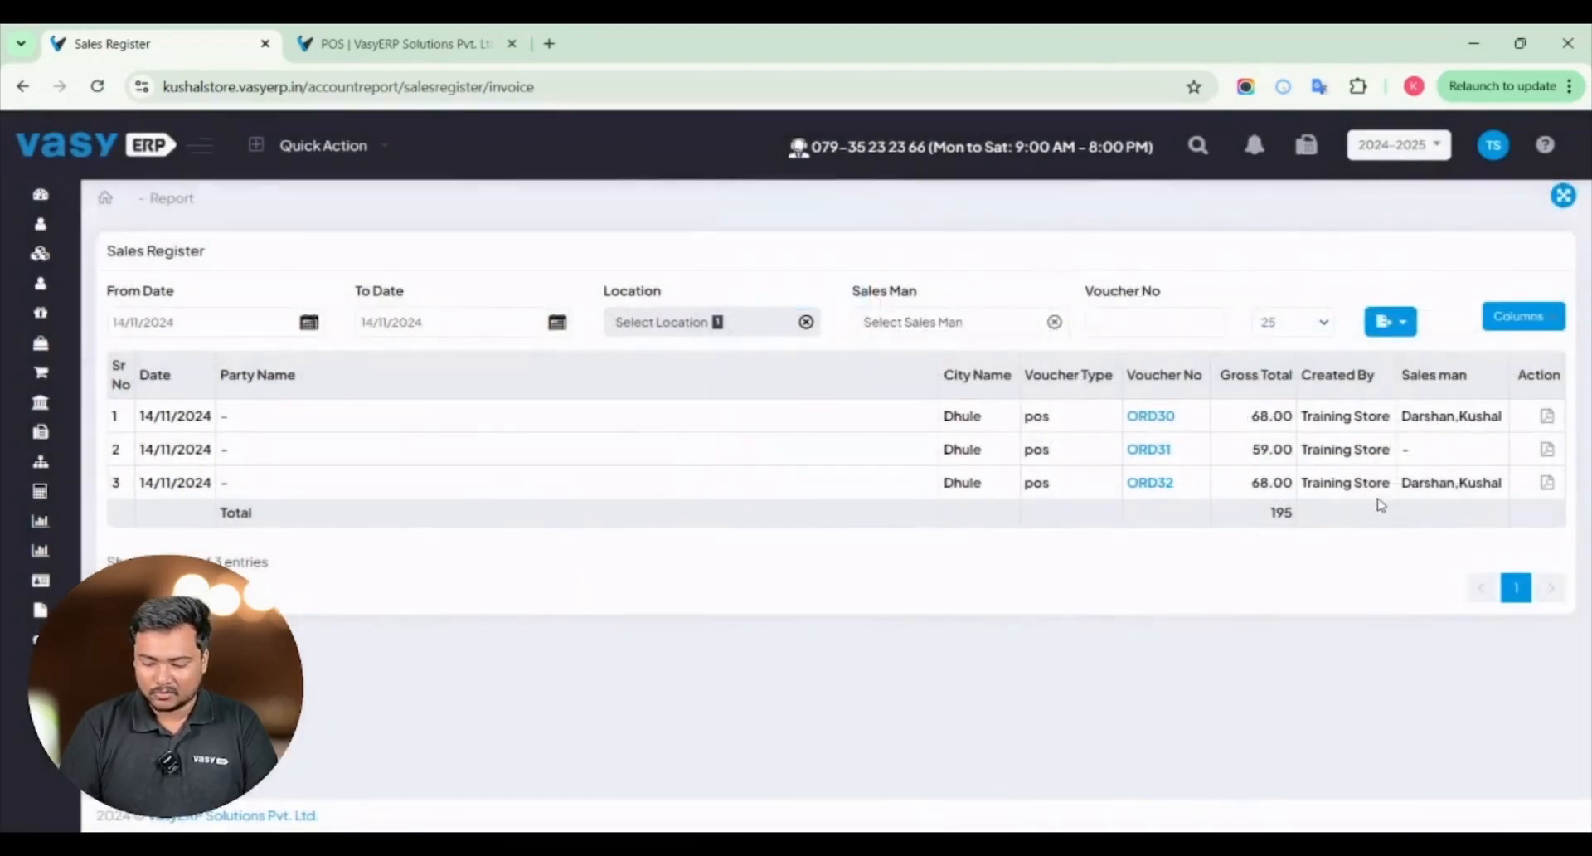
Examine the salesmen listed for the latest POS order and the Sales Man filter of the Sales Register.
drag(1402, 483, 1492, 484)
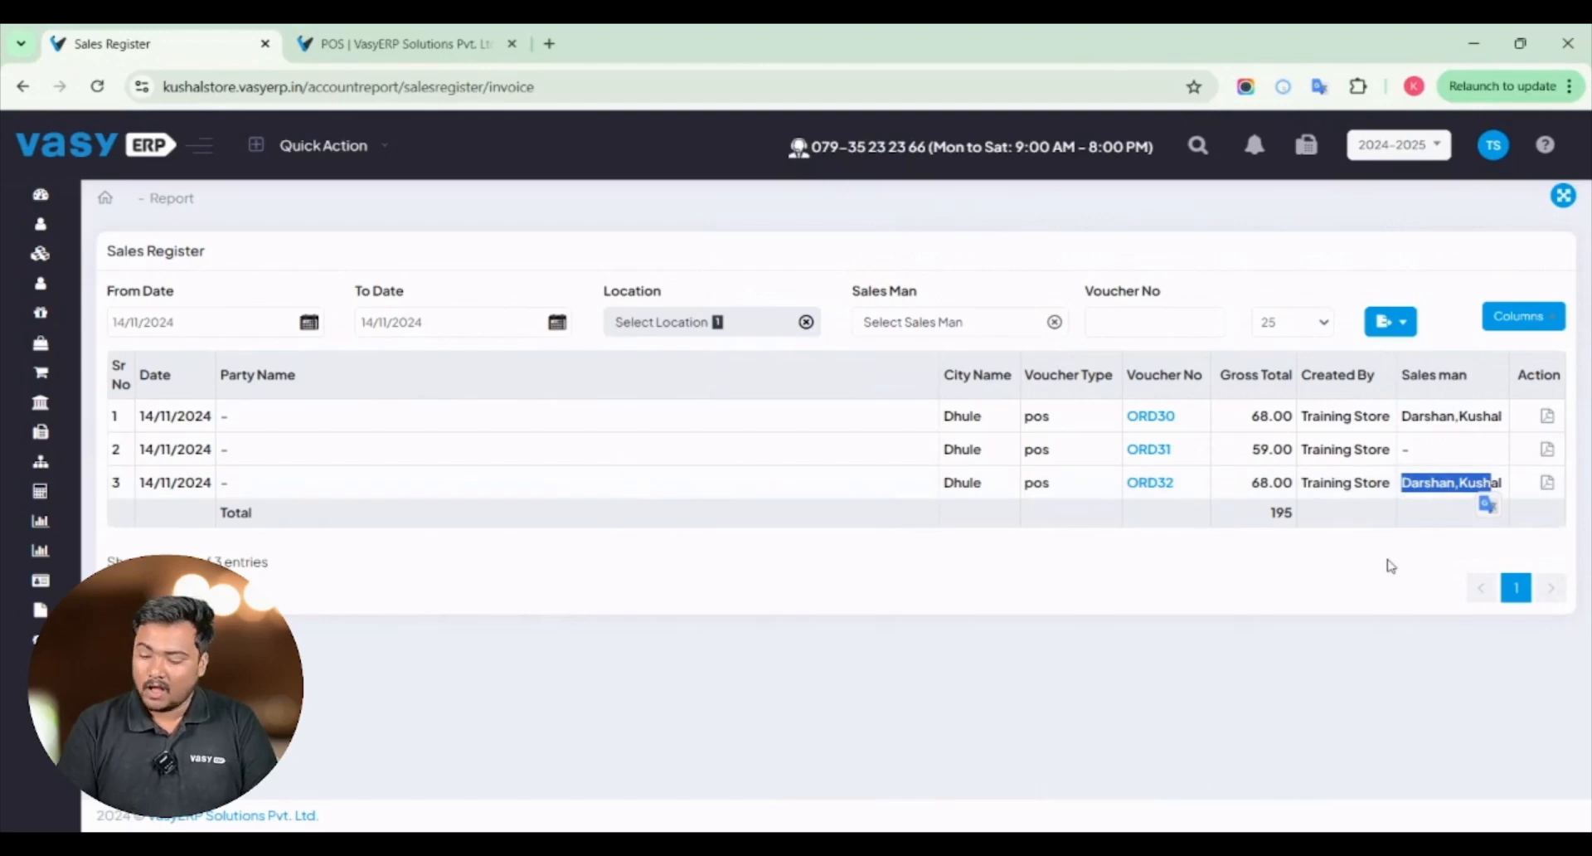
click(1390, 566)
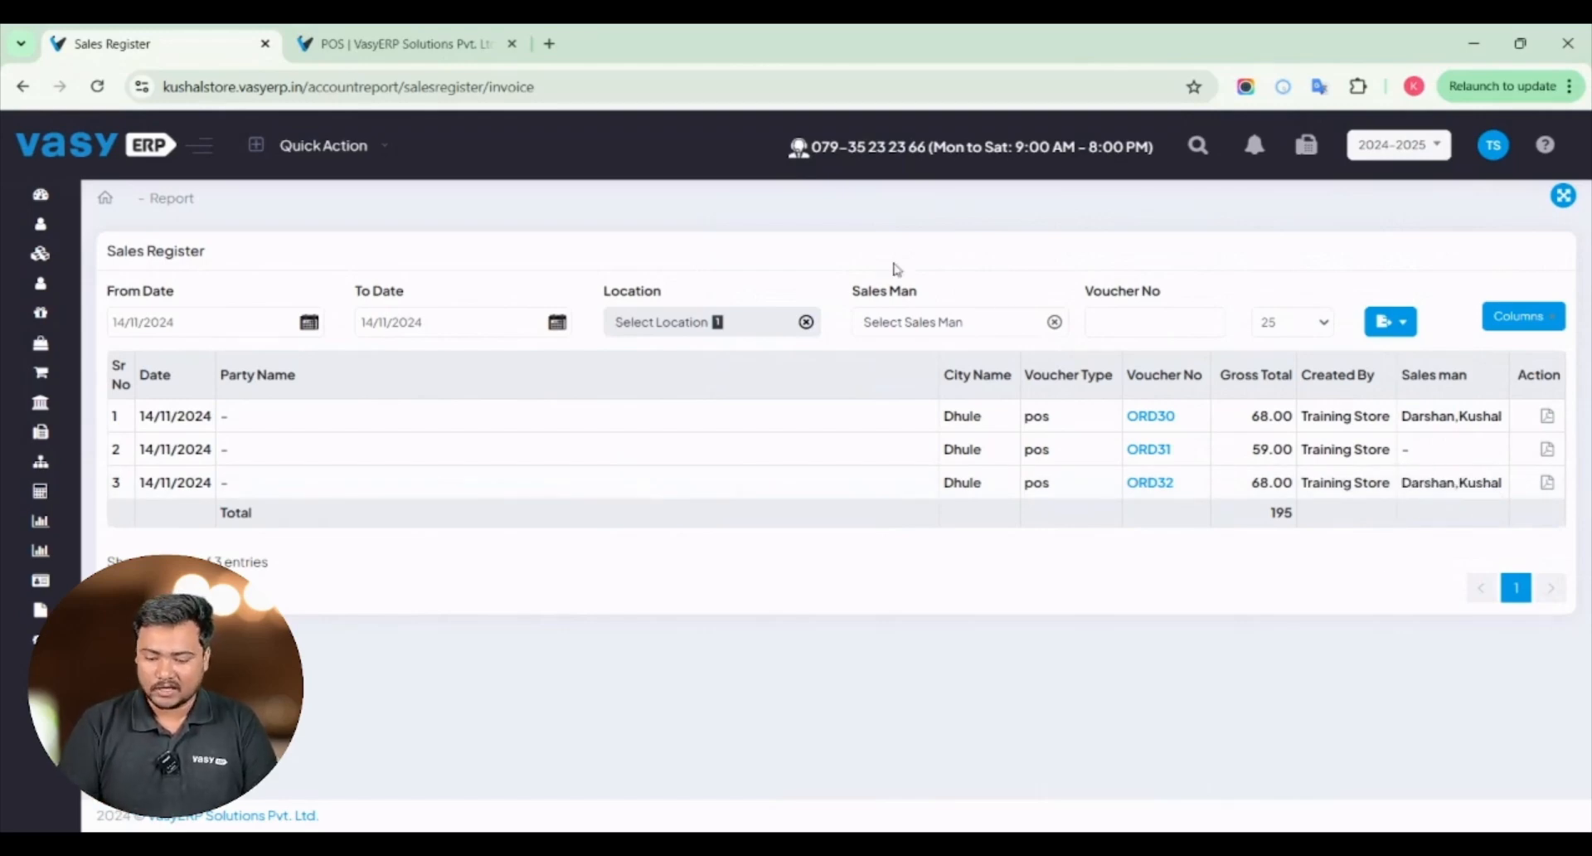
drag(852, 292, 922, 298)
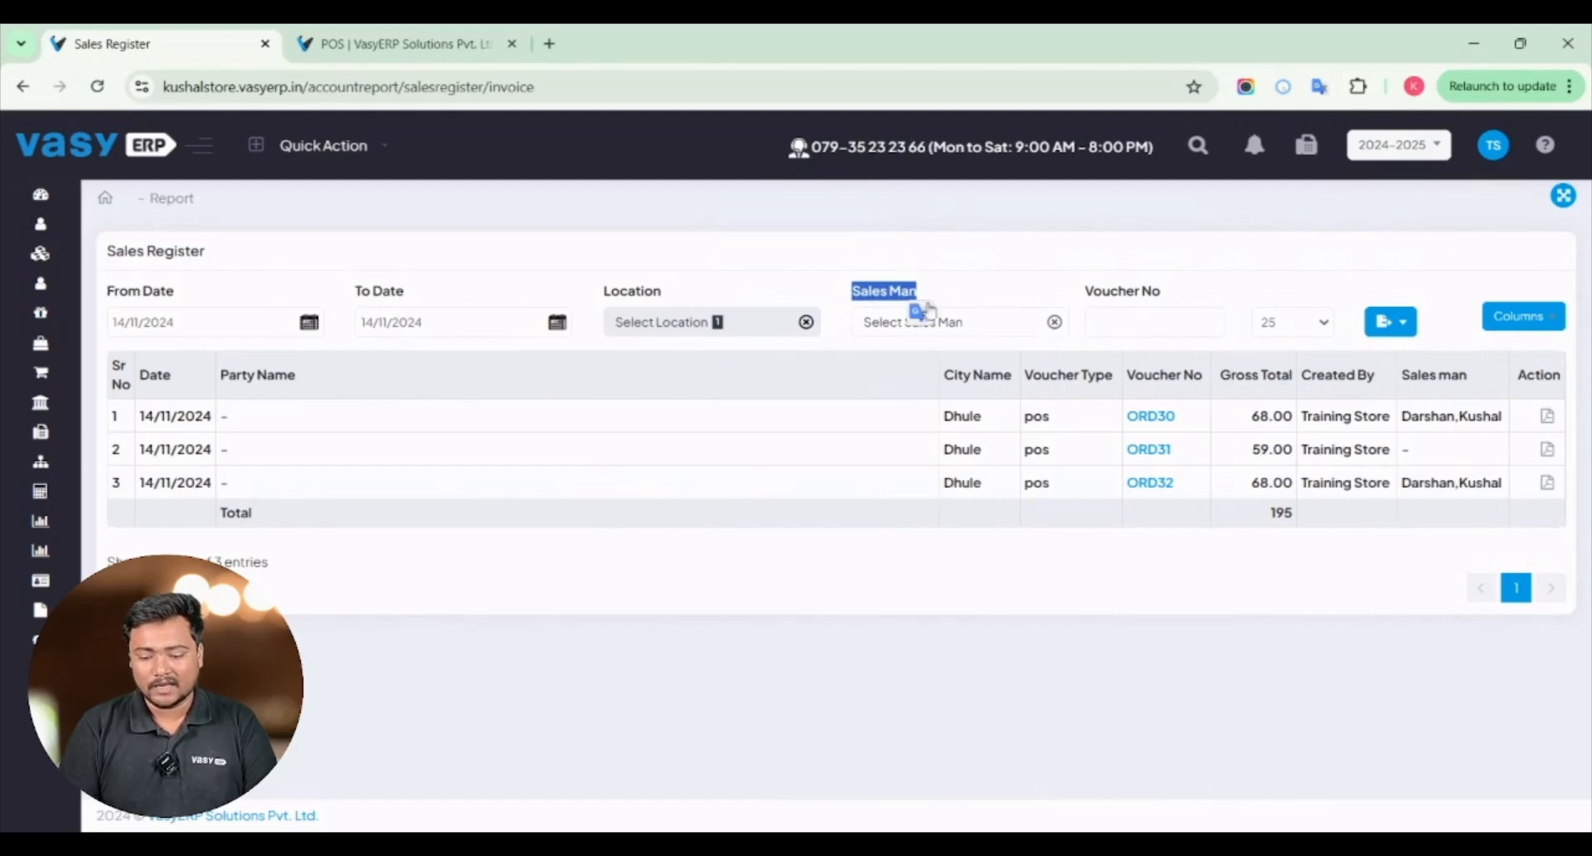
click(978, 321)
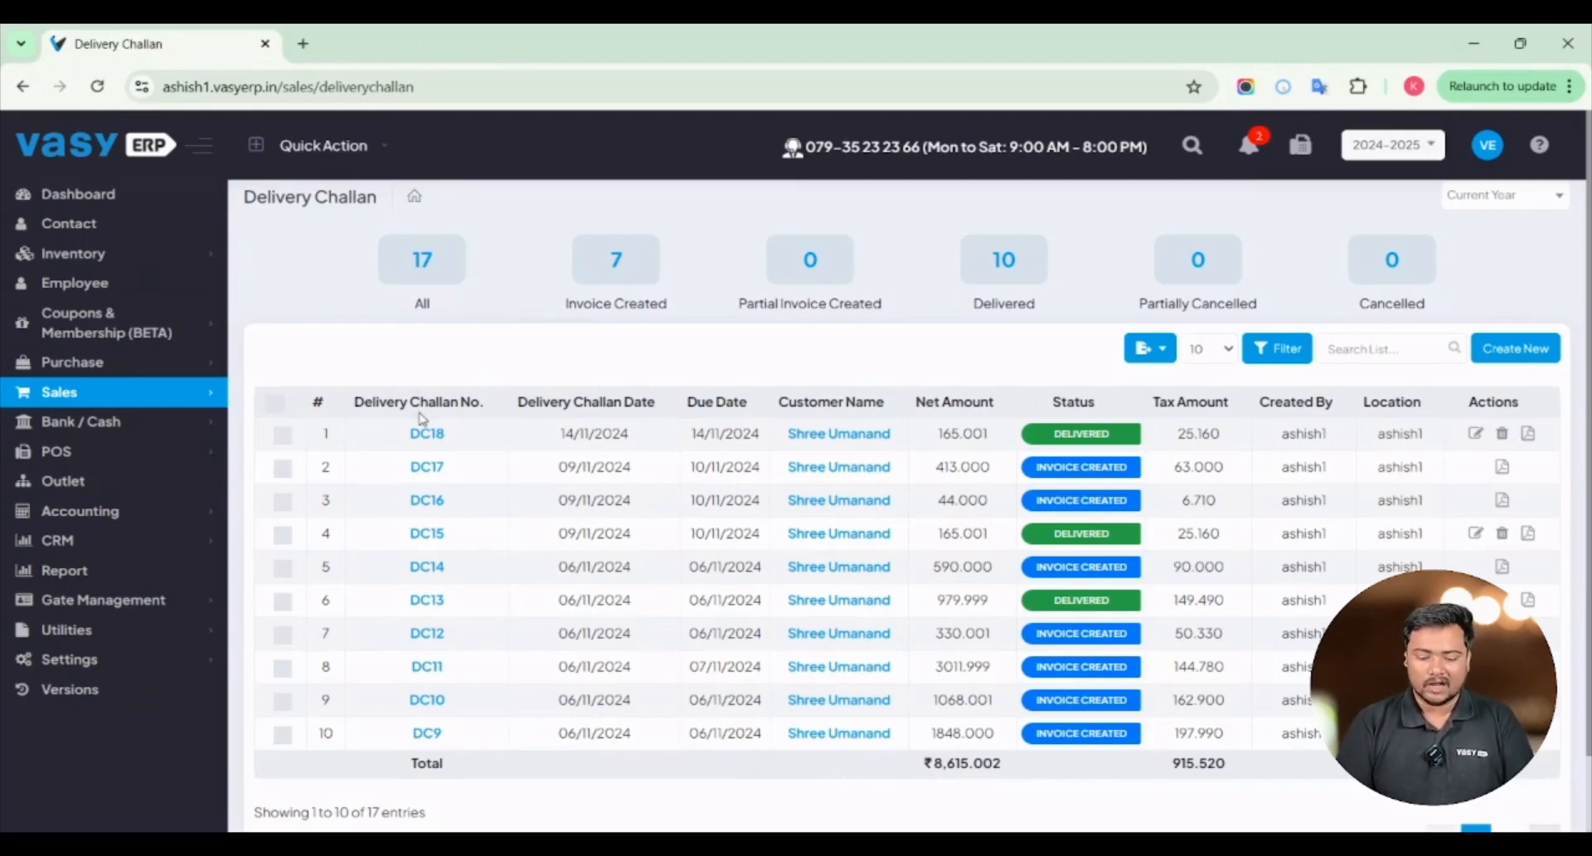
View the details of the delivered challan dated 09/11/2024 and return to the delivery challan list.
click(426, 539)
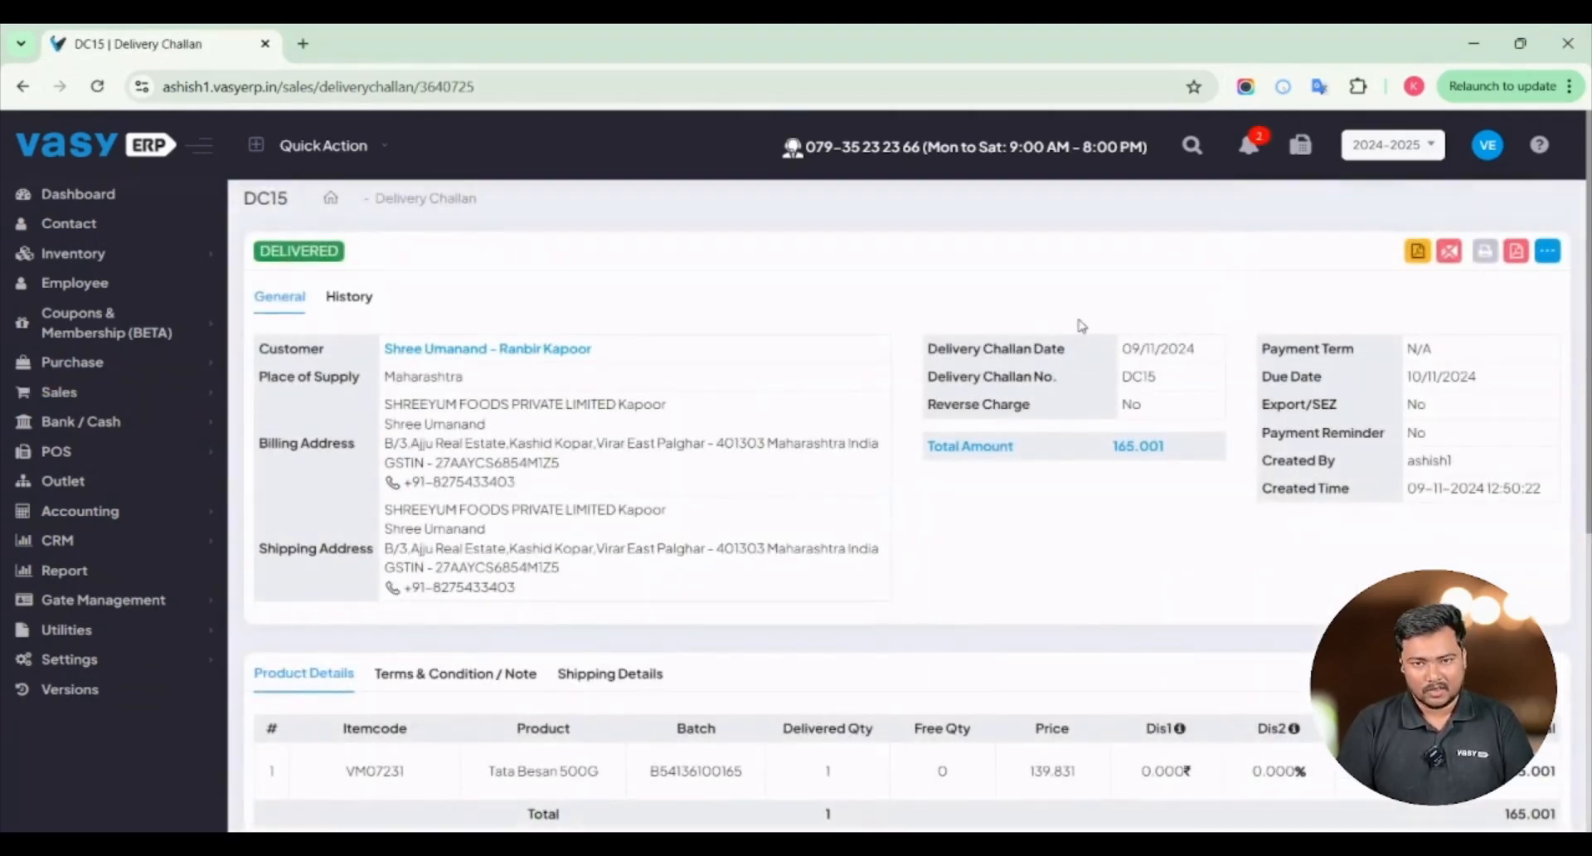
click(428, 203)
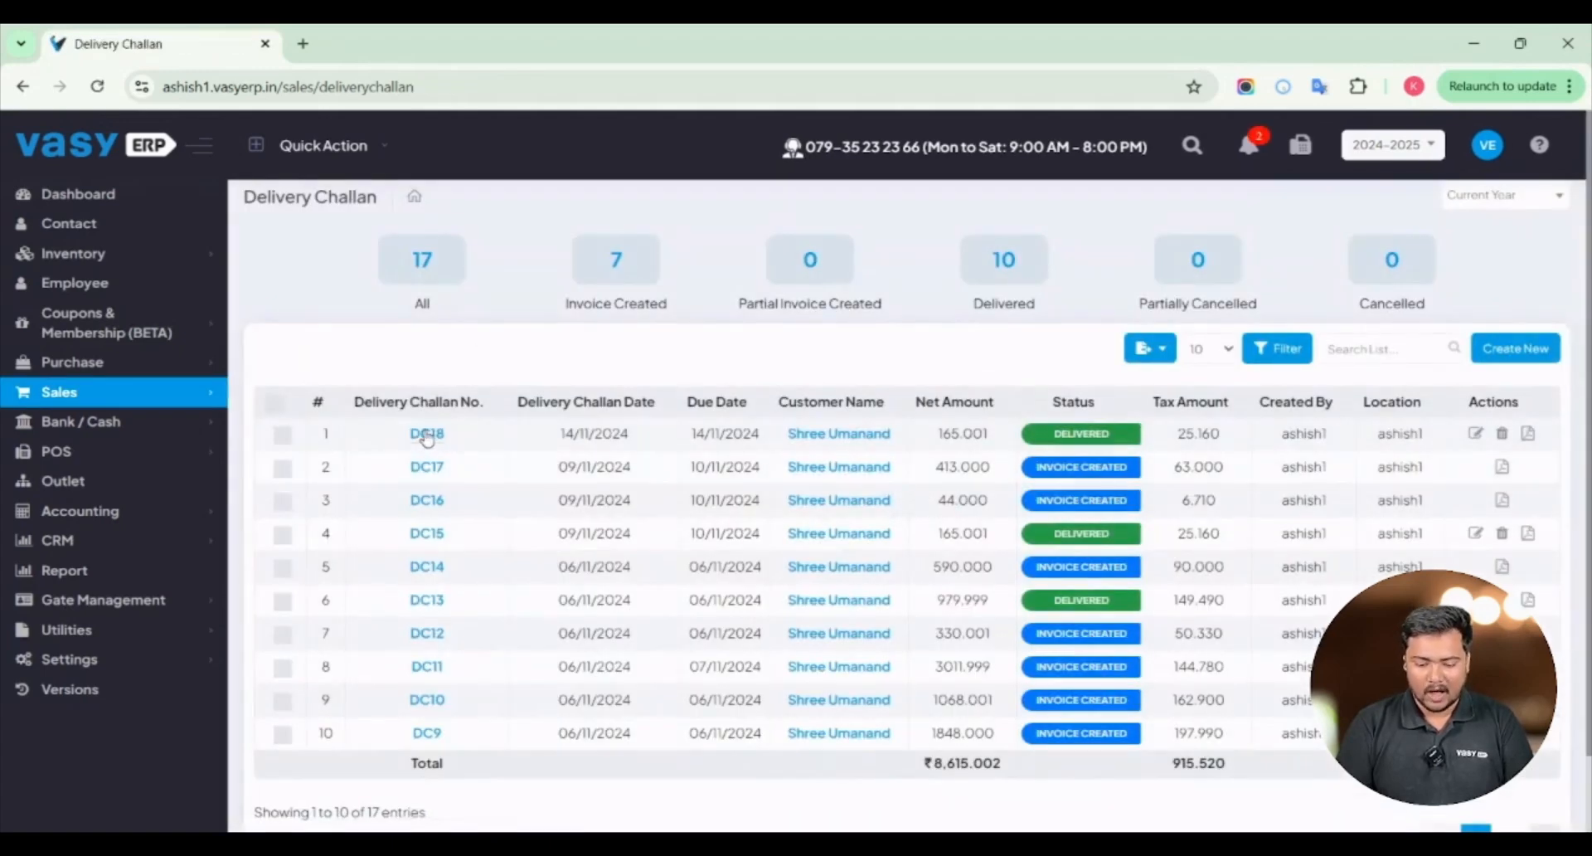
Open delivery challan DC18, examine its Generate Eway-Bill option, and return to the delivery challan list.
click(427, 433)
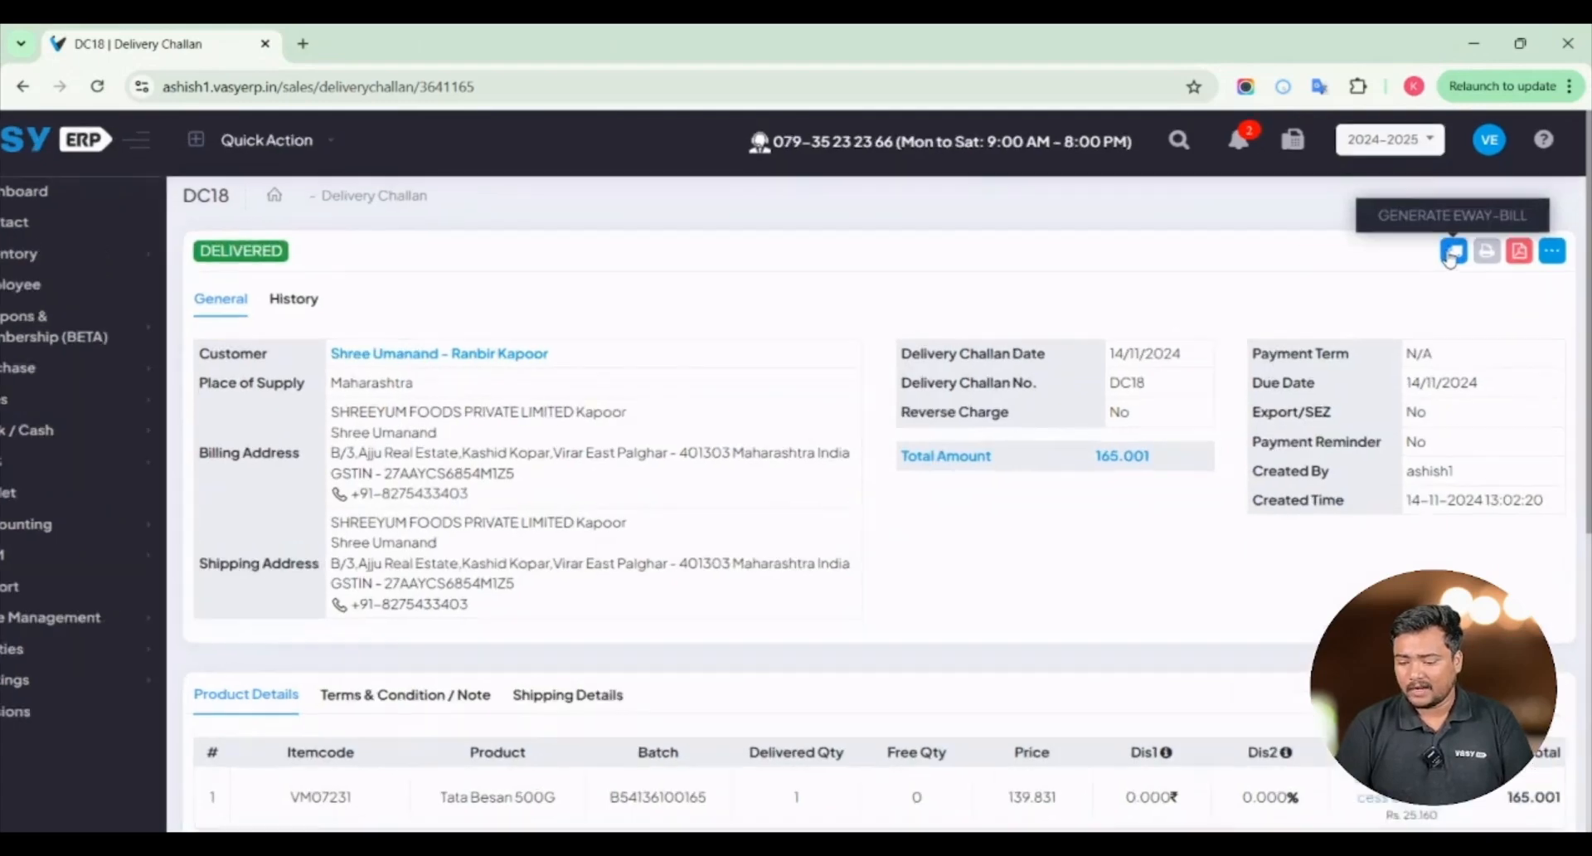
scroll(1450, 261, up, 3)
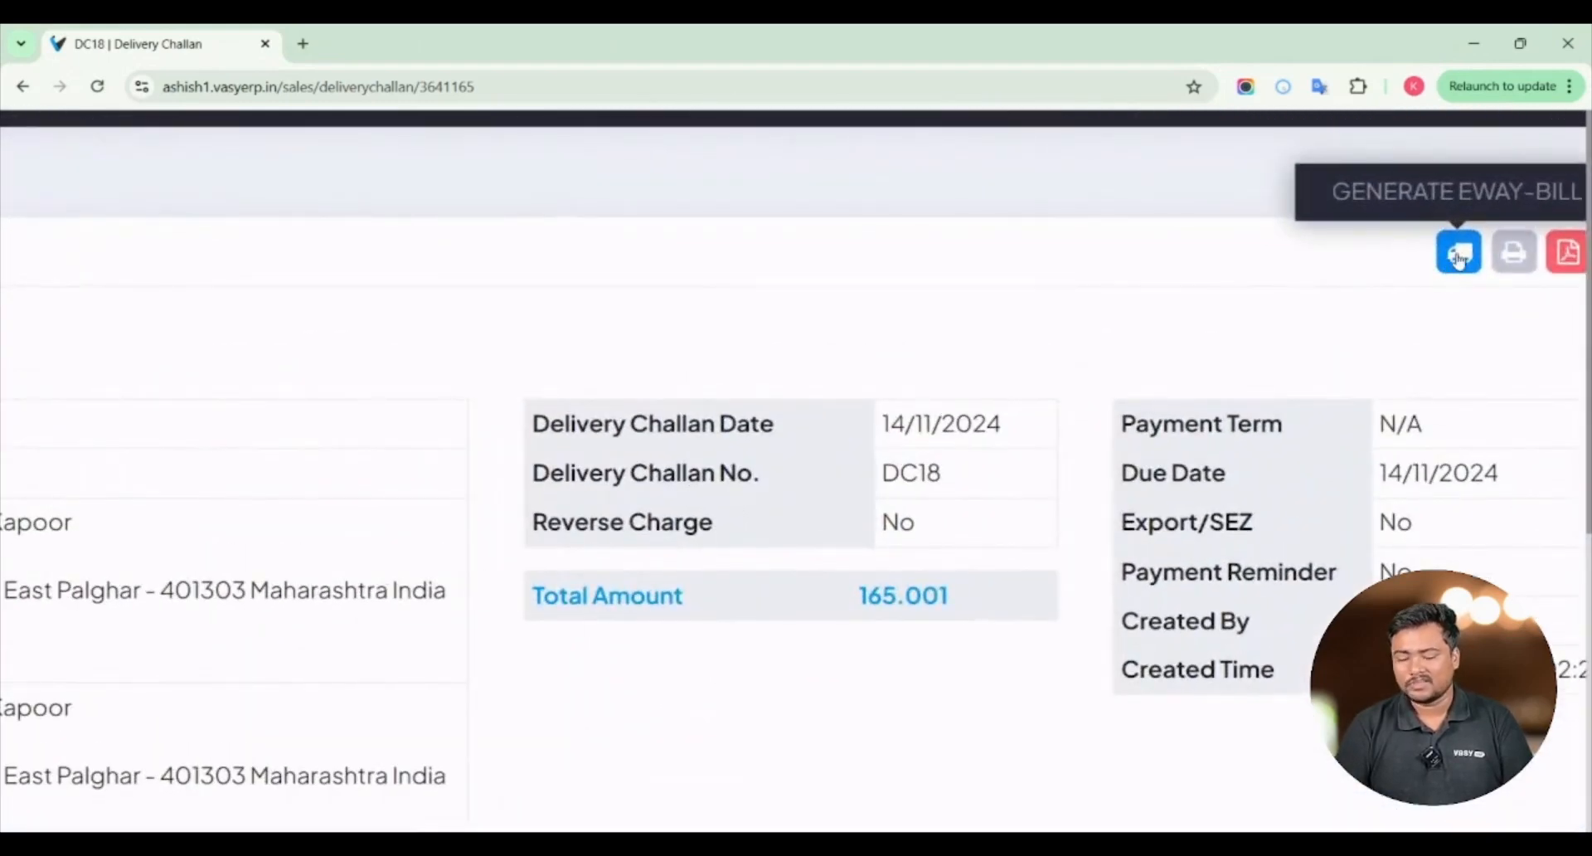
scroll(1435, 347, down, 3)
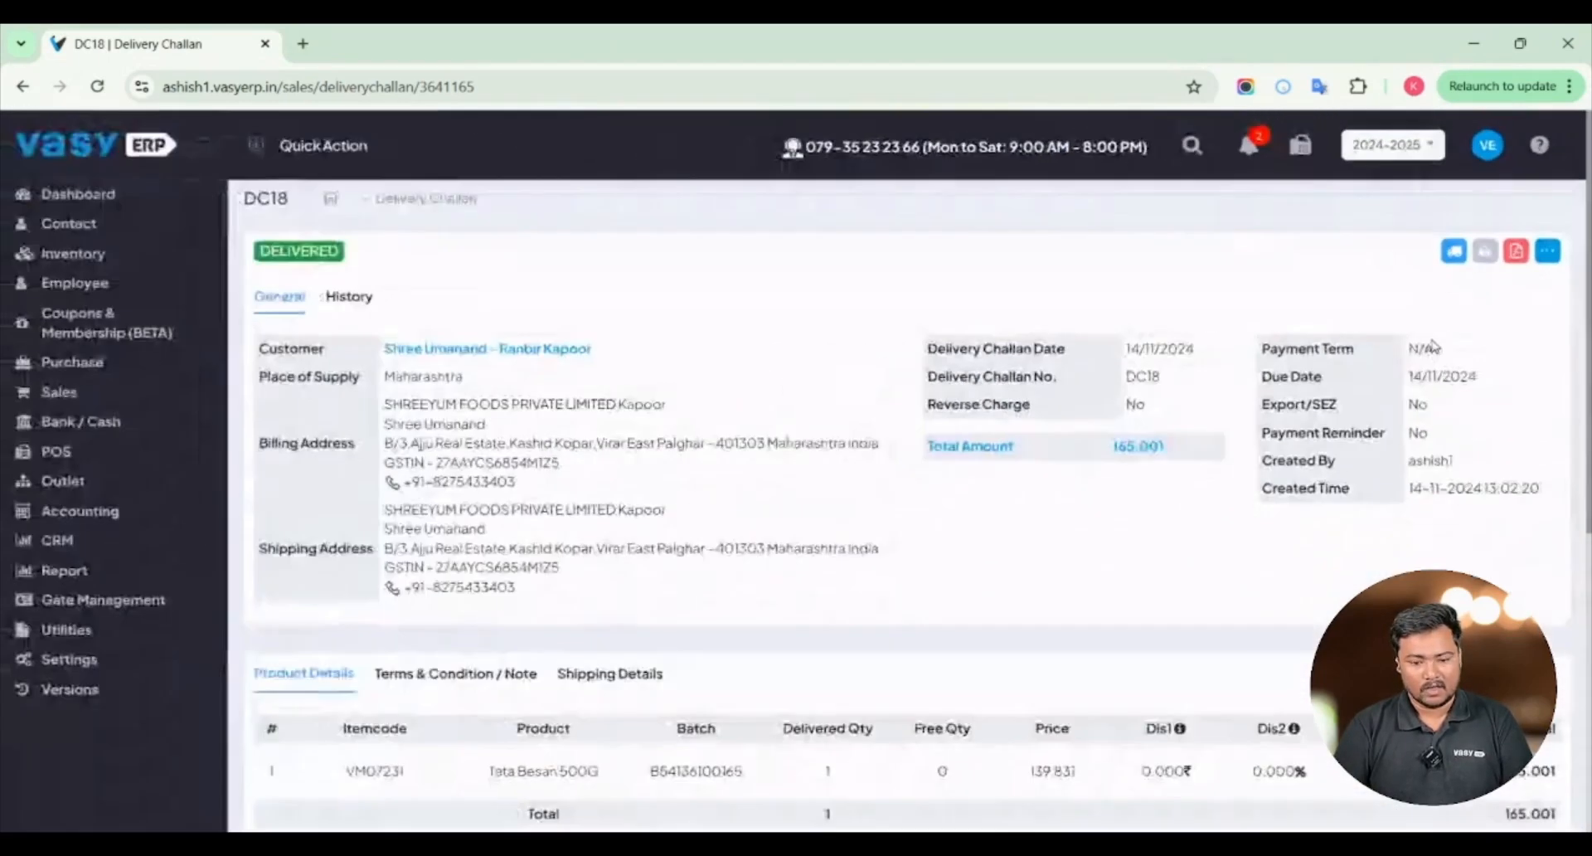
click(439, 199)
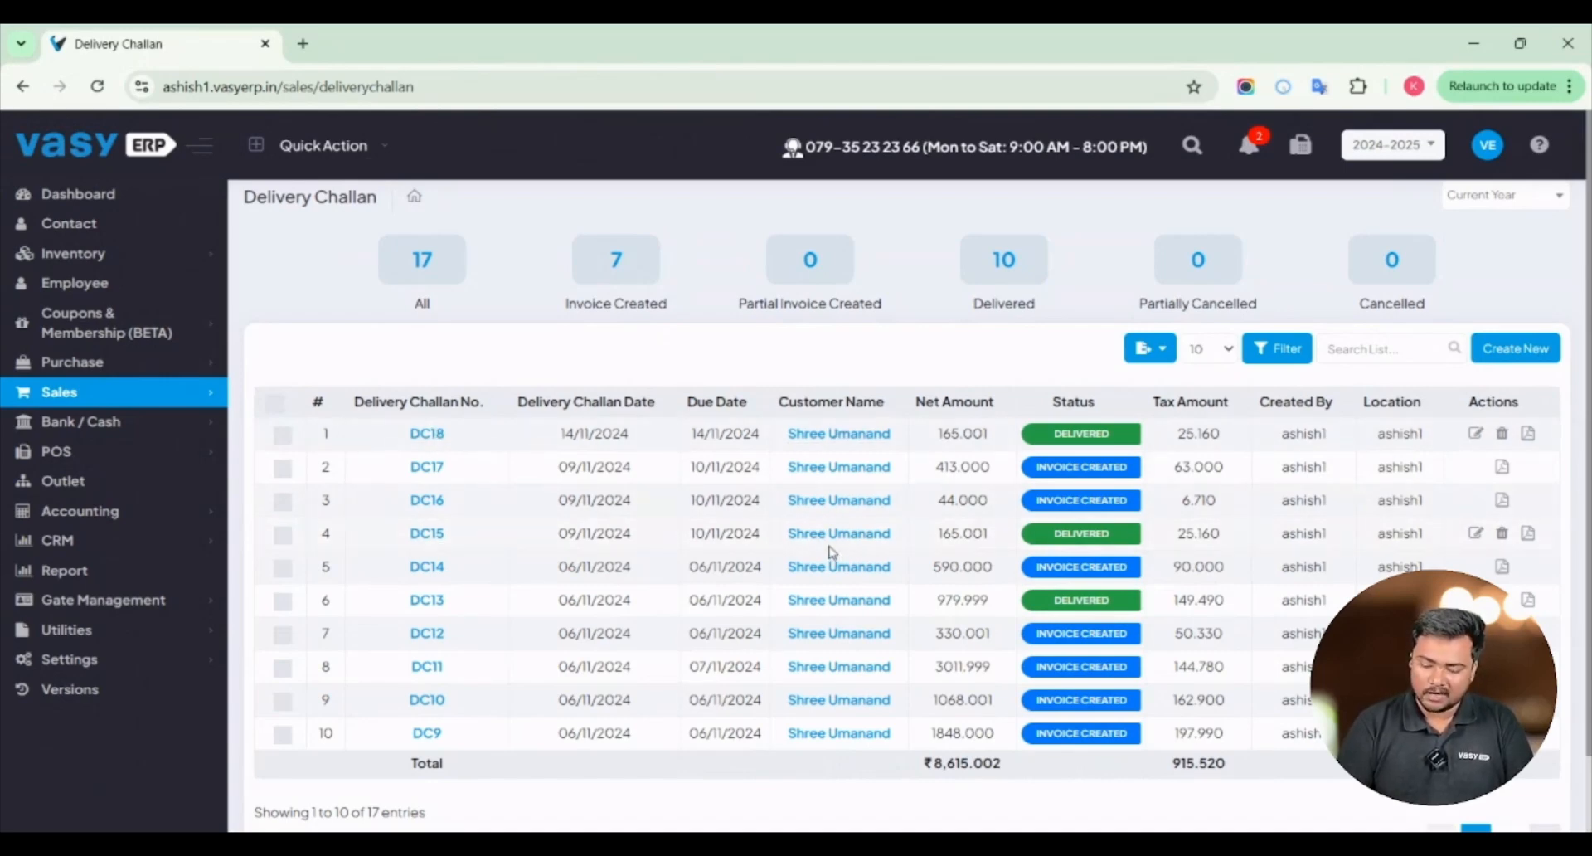
View delivery challan DC15 for comparison and reopen DC18 from the delivery challan list.
click(429, 535)
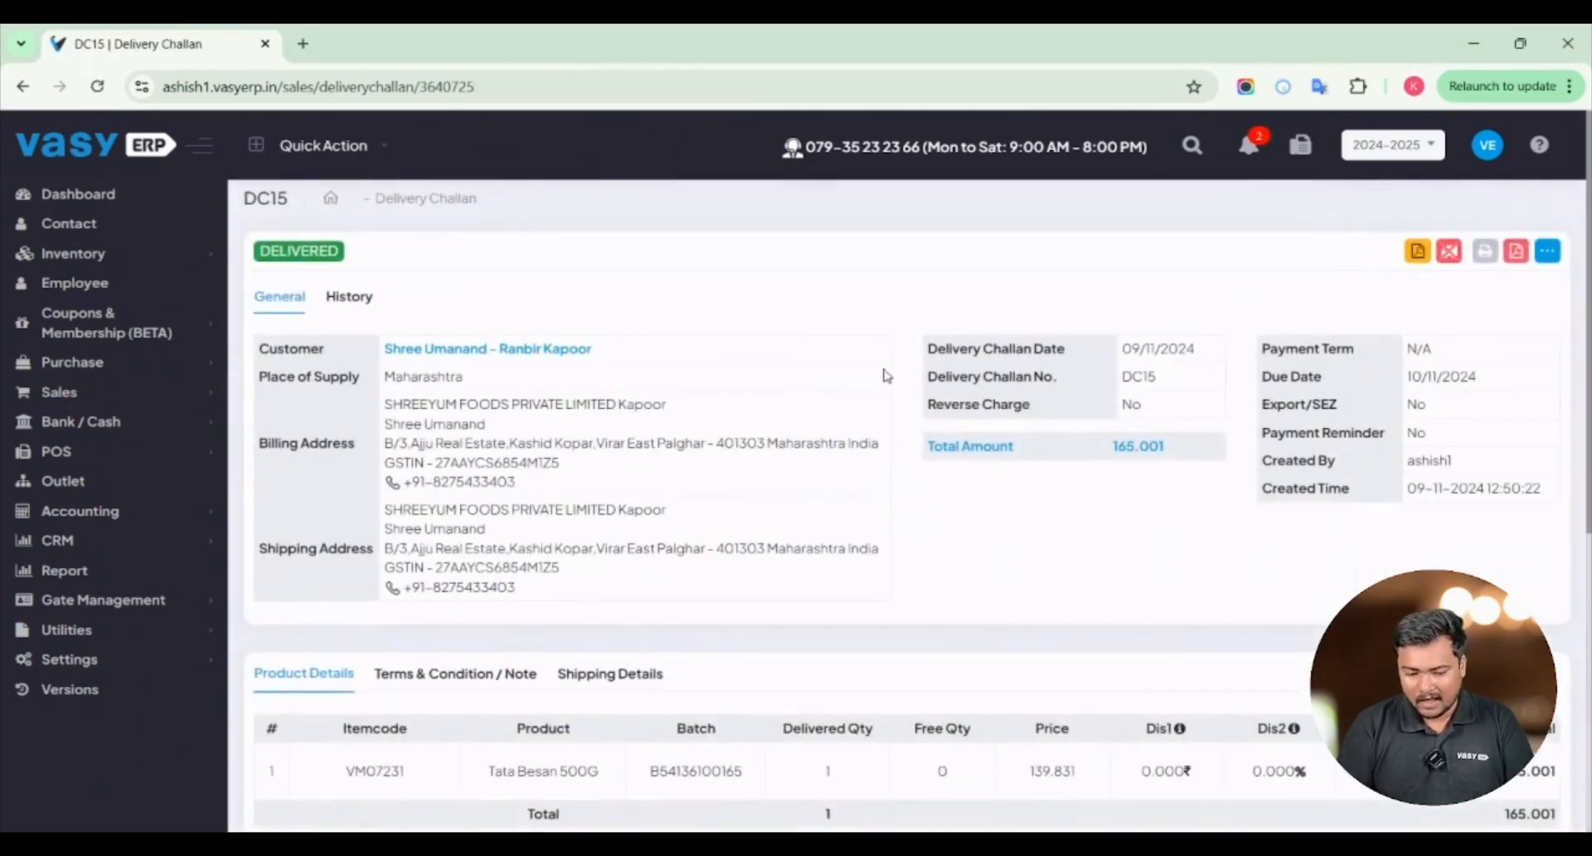
click(428, 200)
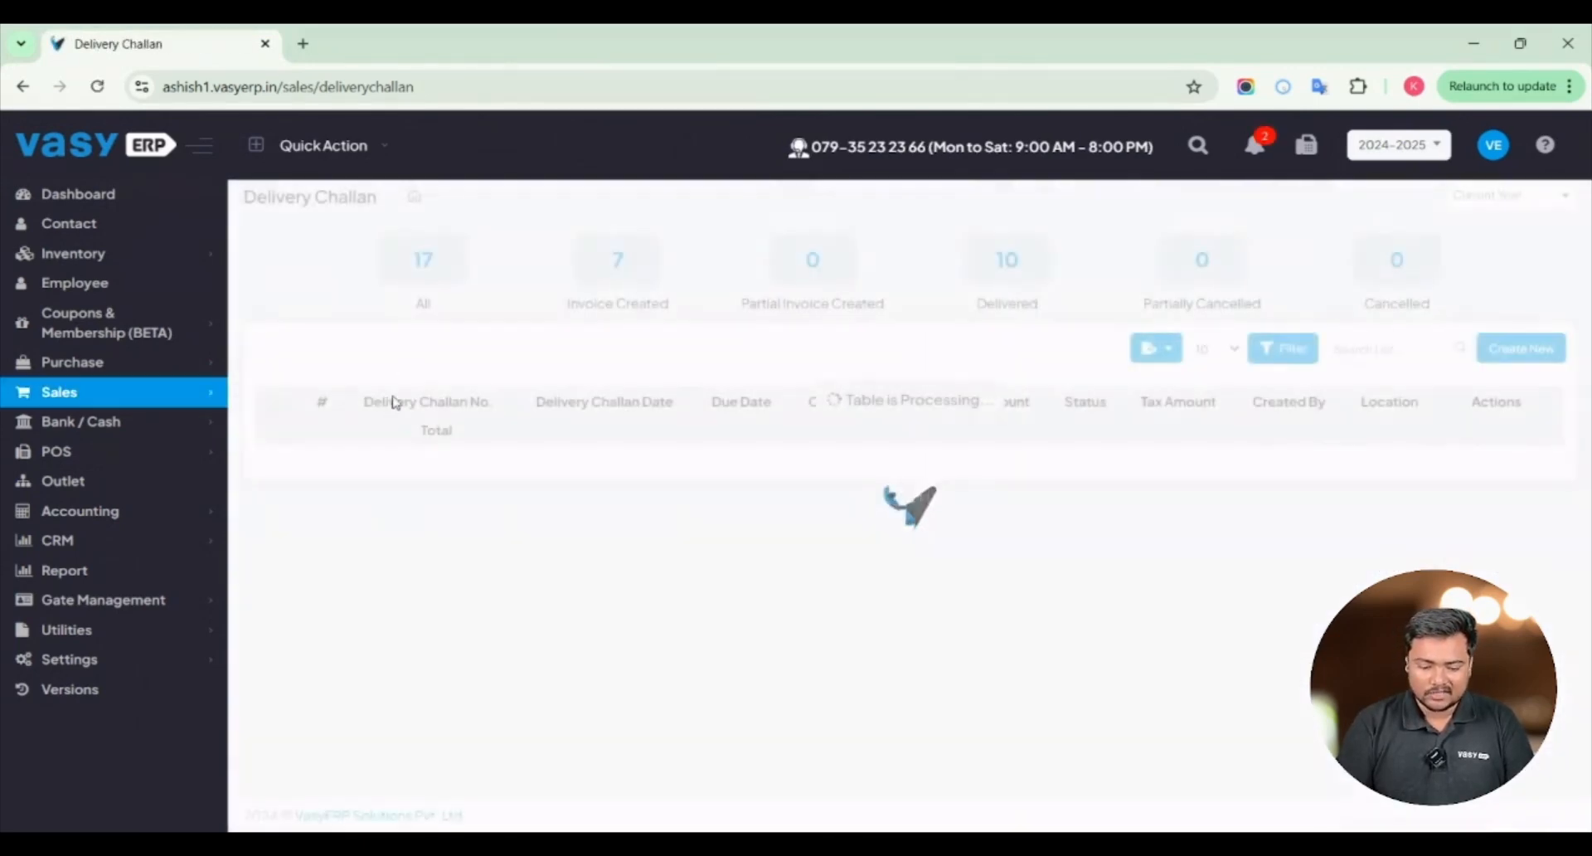
click(429, 435)
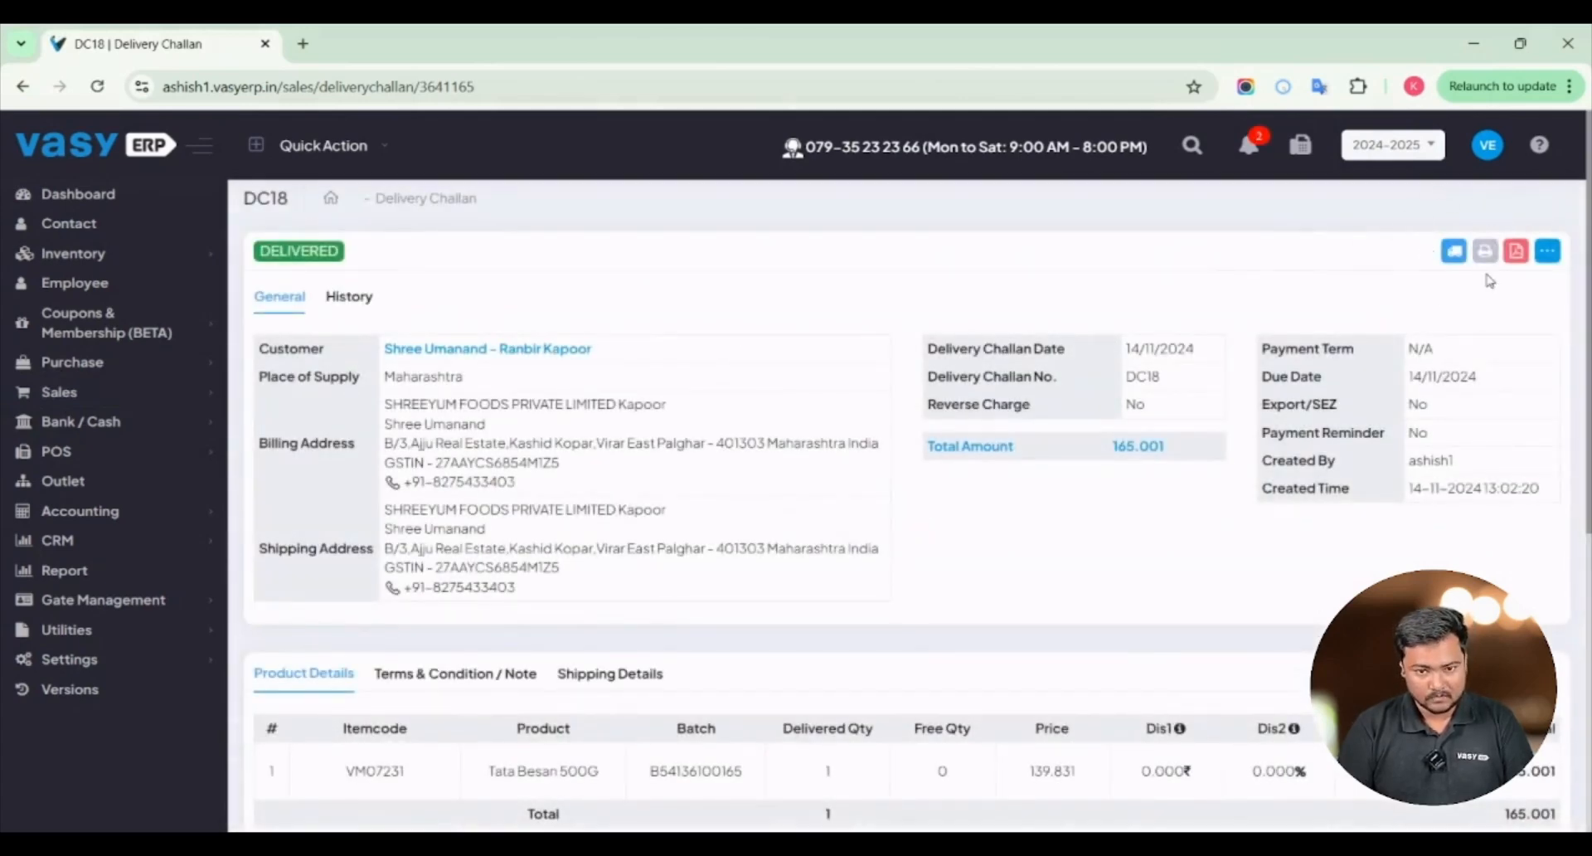
Open the sales invoice list in a new browser tab and start a new invoice.
click(116, 392)
ctrl+click(105, 483)
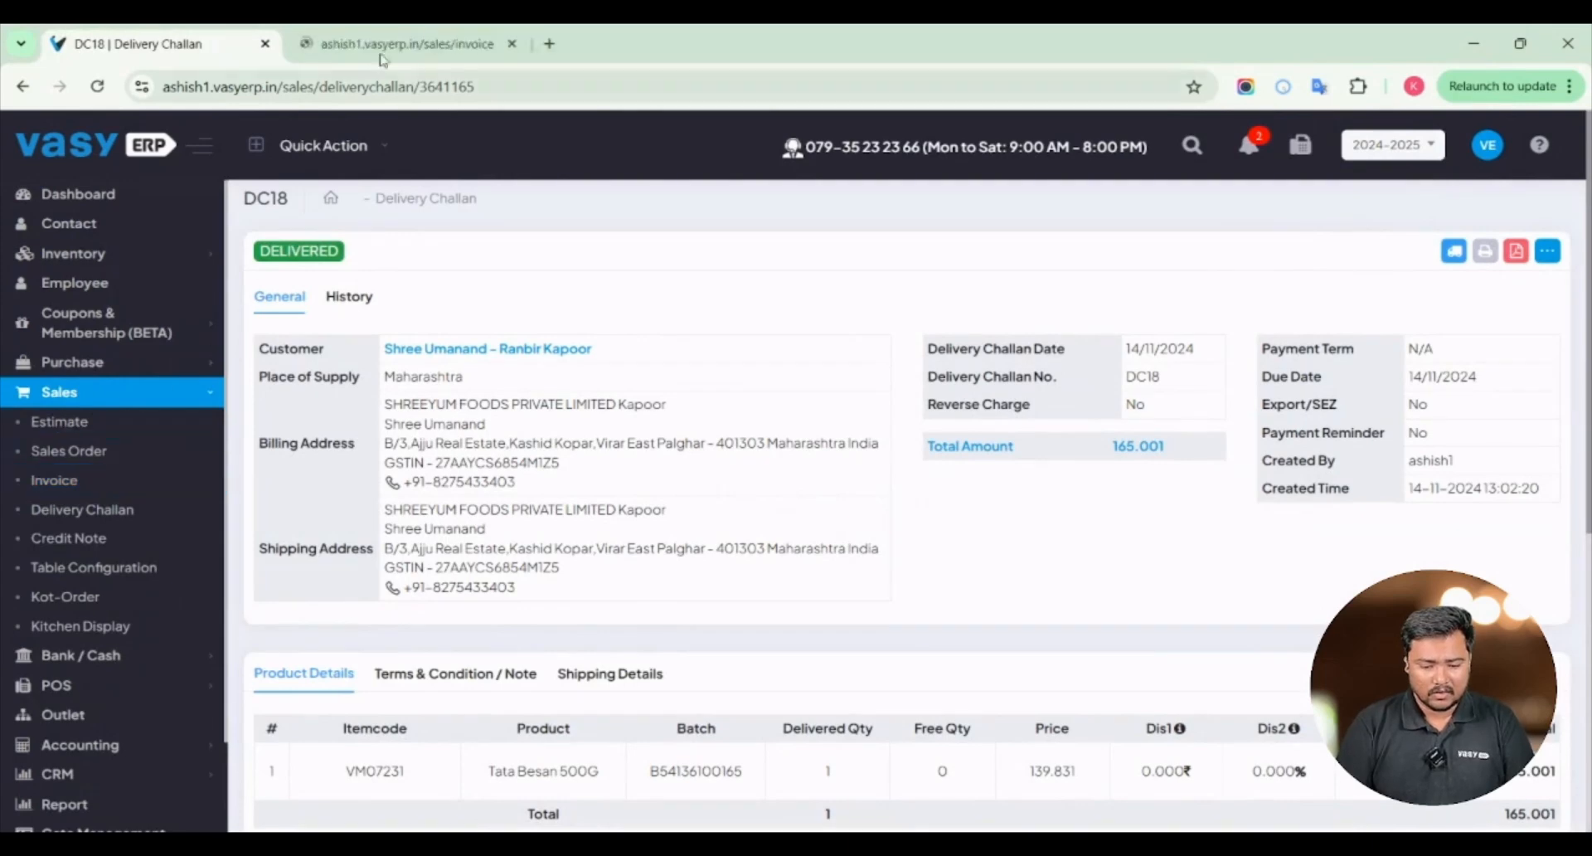
click(407, 43)
click(1534, 459)
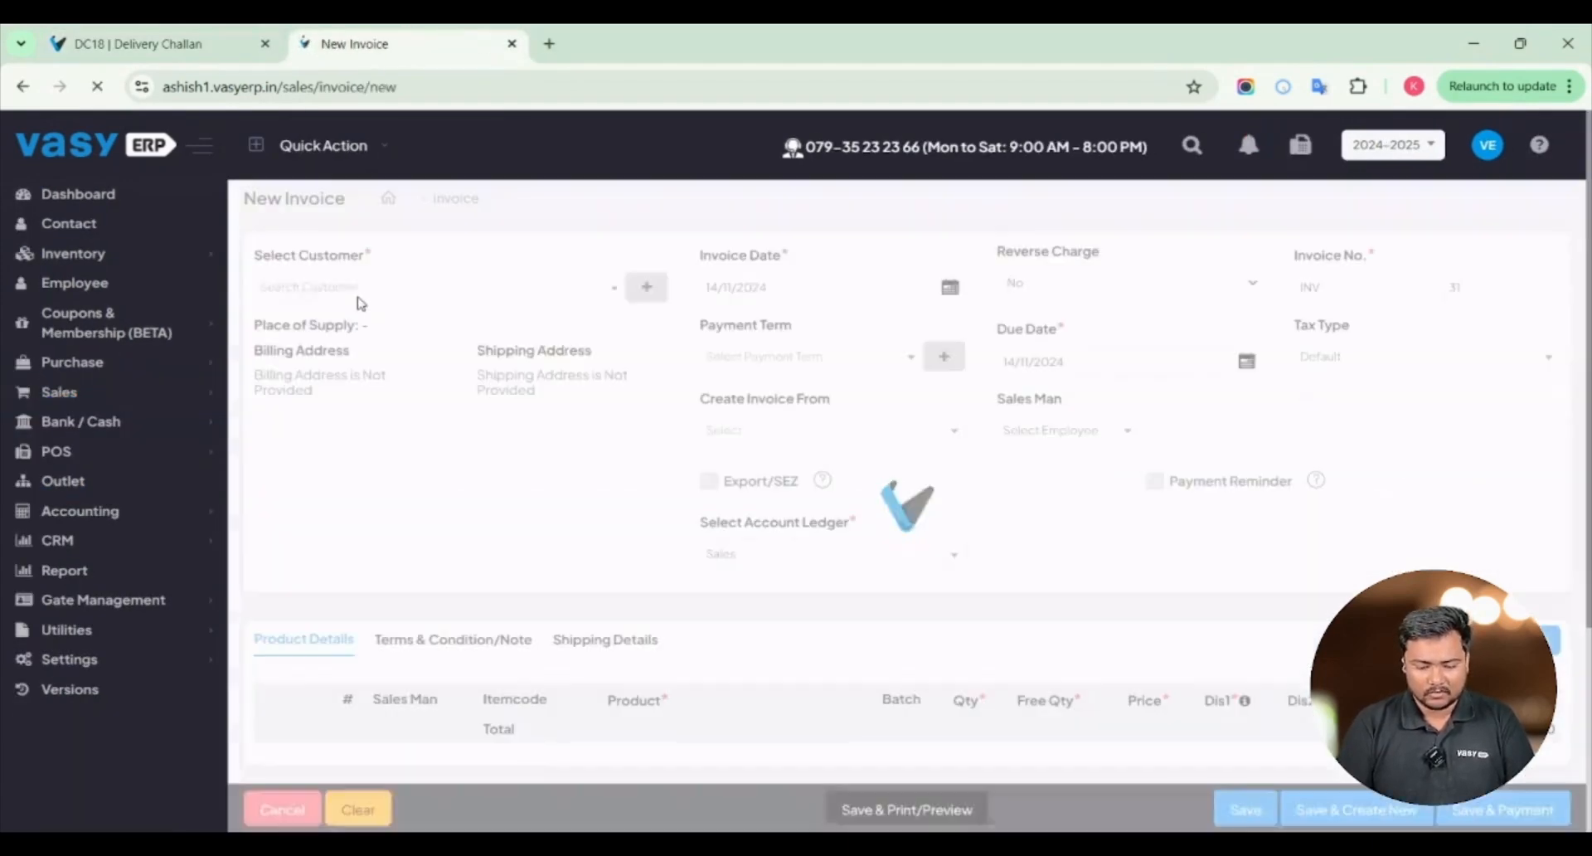
Select the customer from challan DC18, set the invoice to be created from Delivery Challan, and show the selectable challans.
click(355, 288)
text(ran)
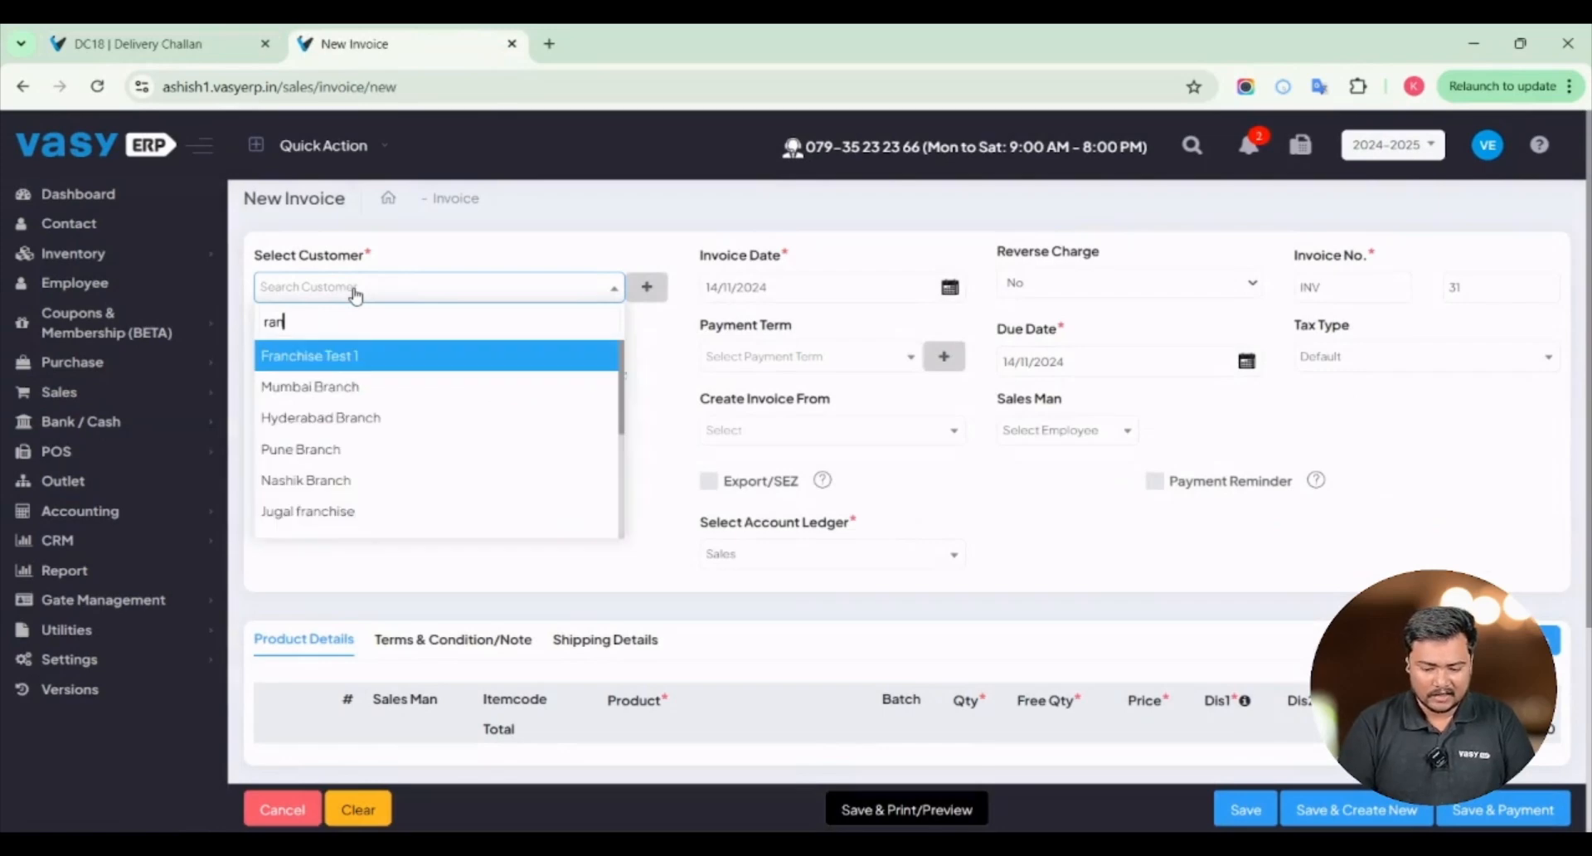
text(b)
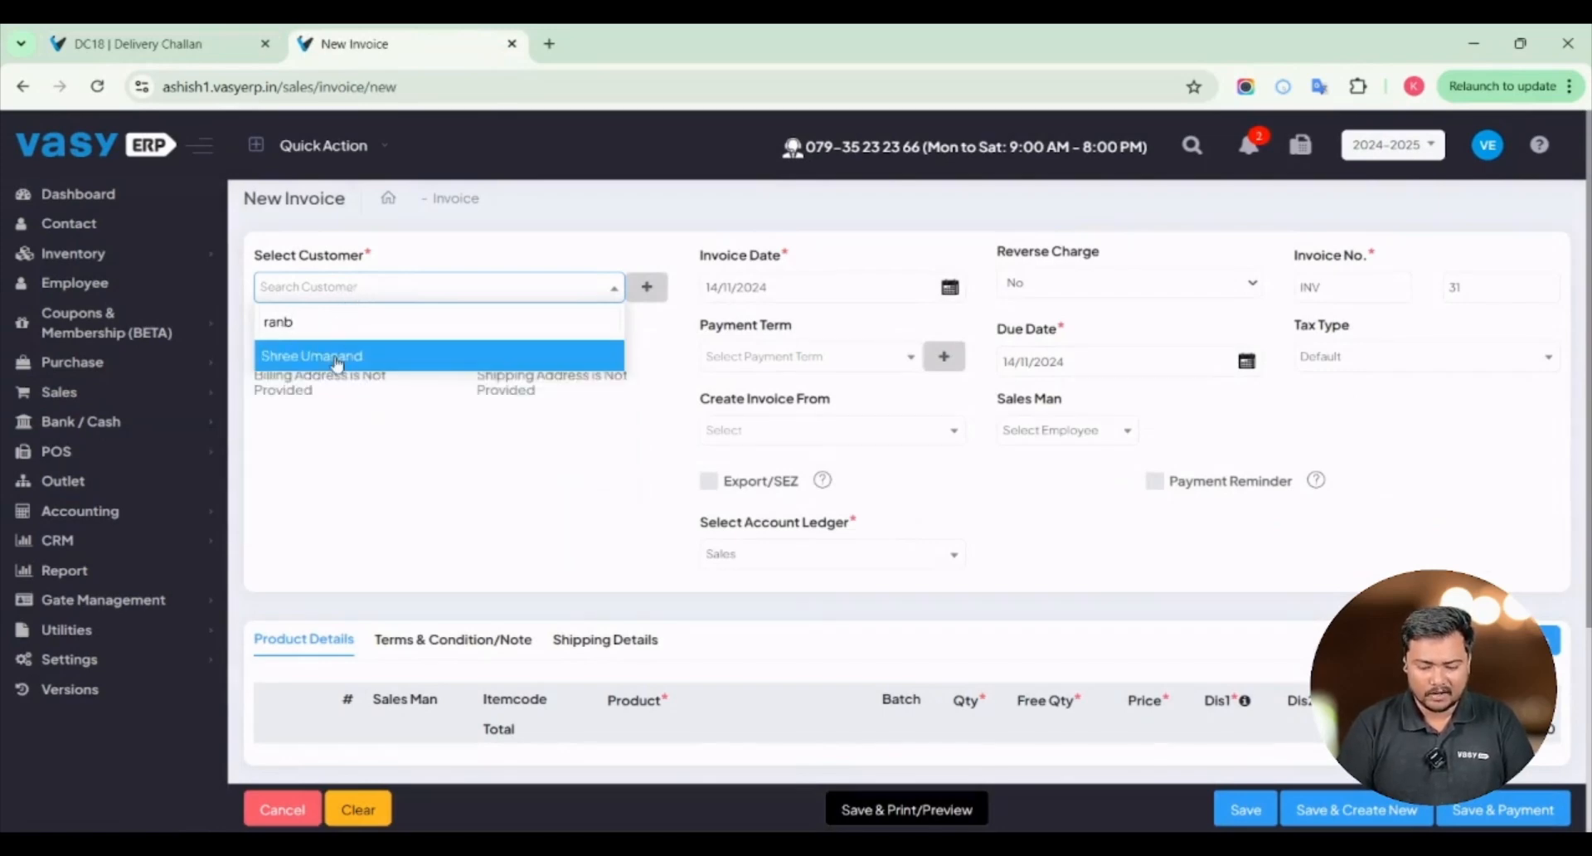
click(332, 358)
click(784, 438)
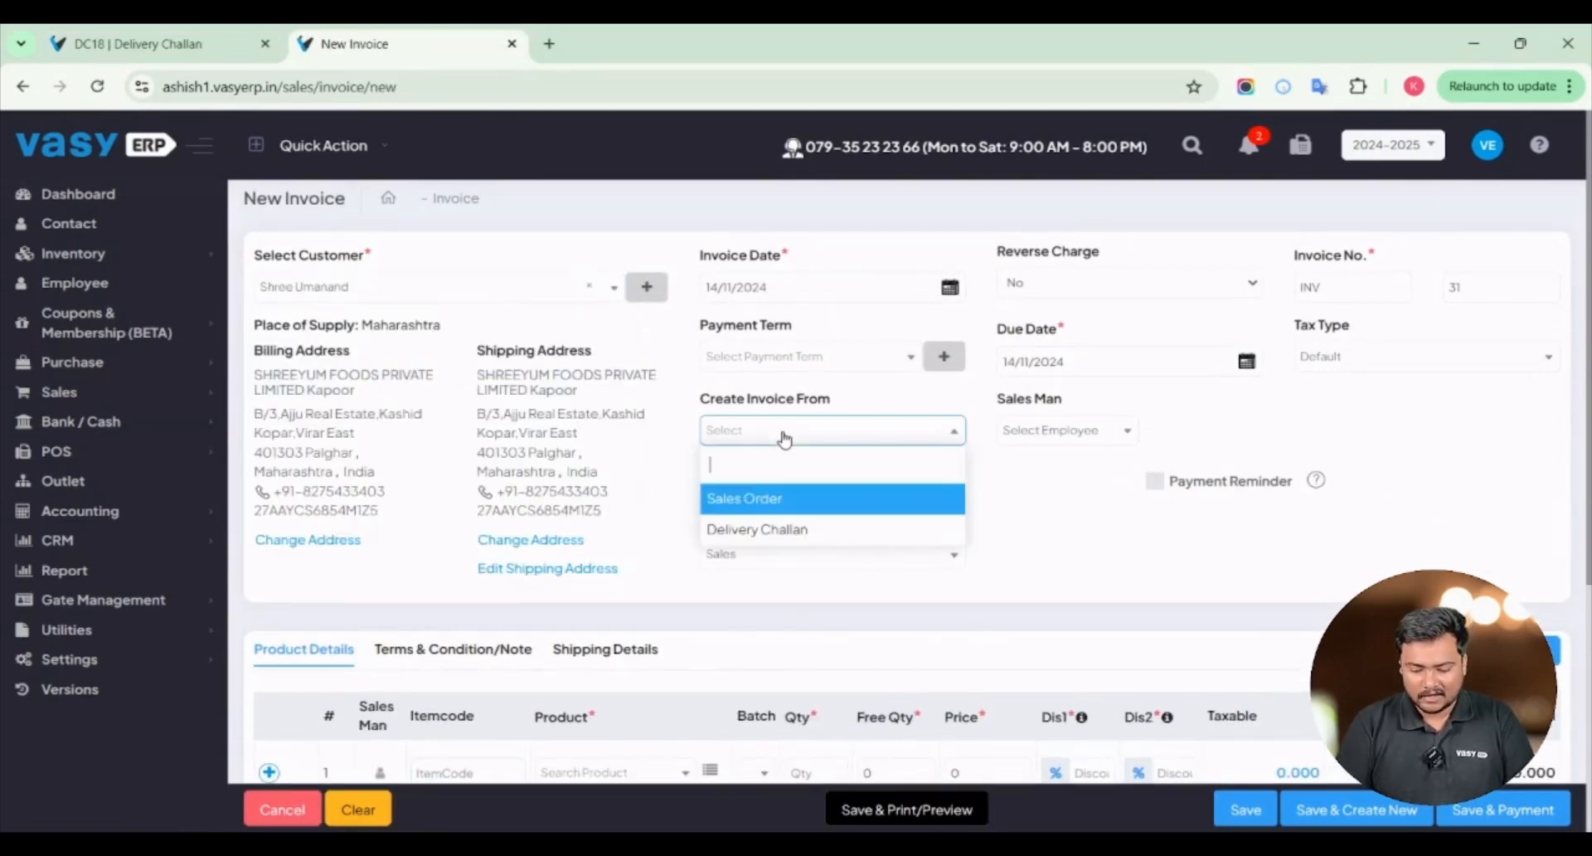
click(774, 531)
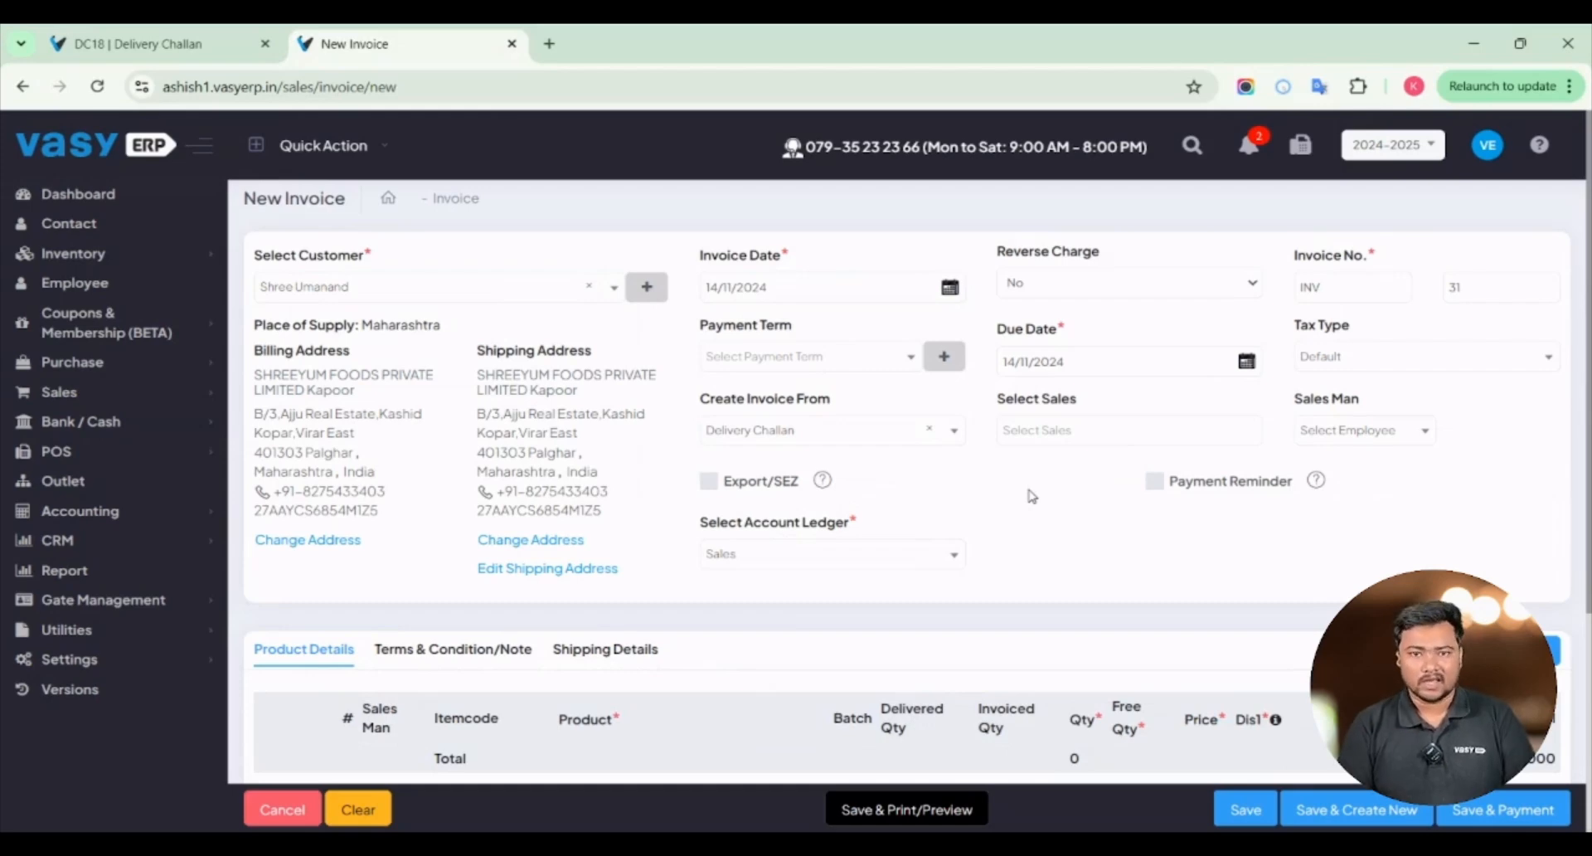
click(1068, 432)
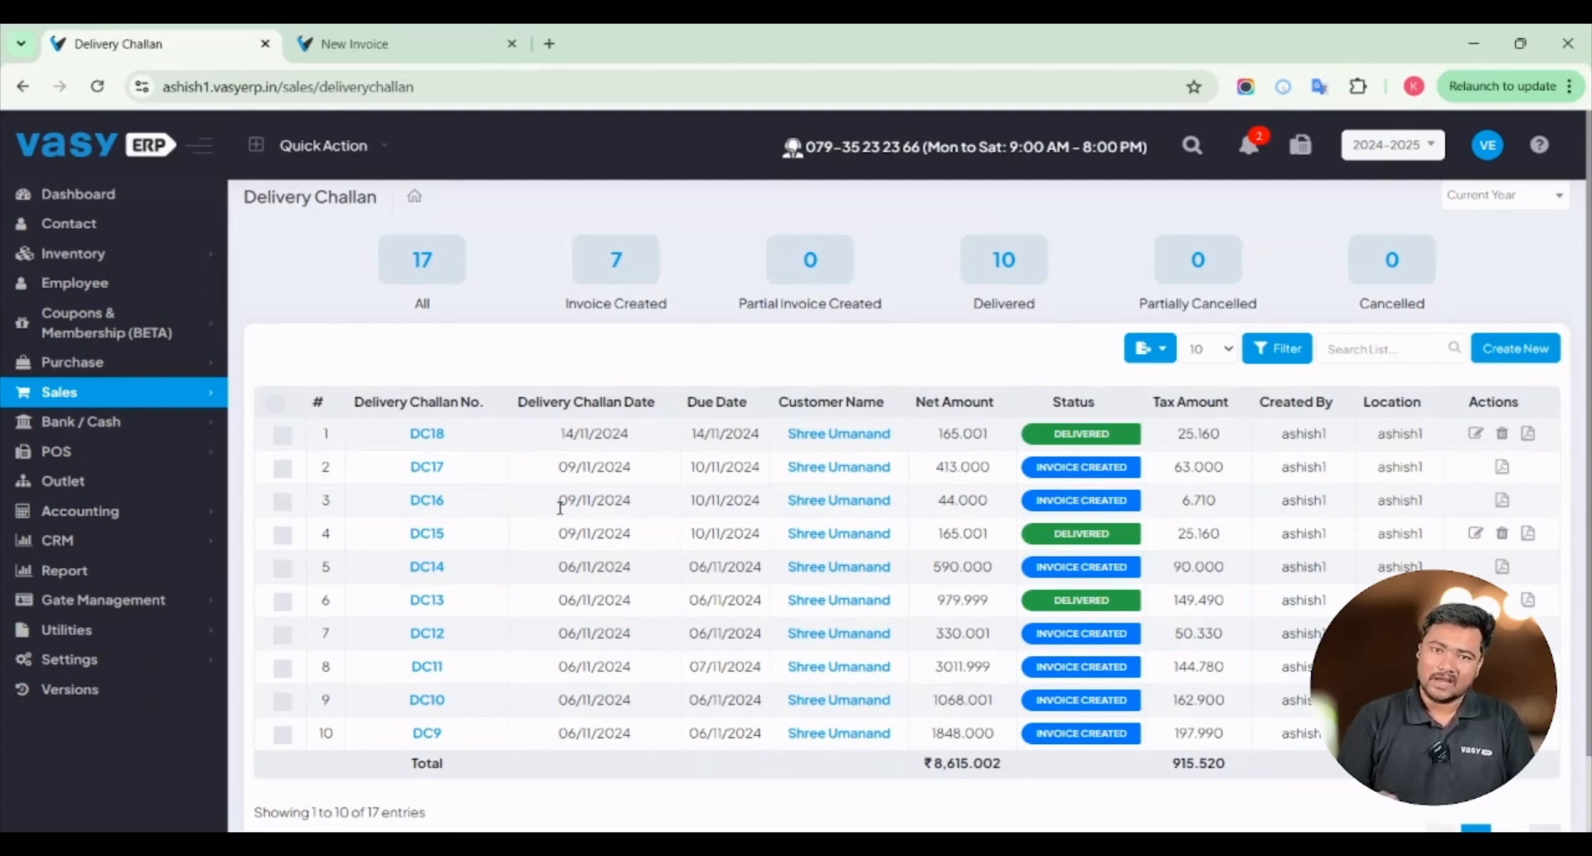
Open delivery challan DC15 and examine its quick actions, including Generate Sales Invoice.
click(428, 534)
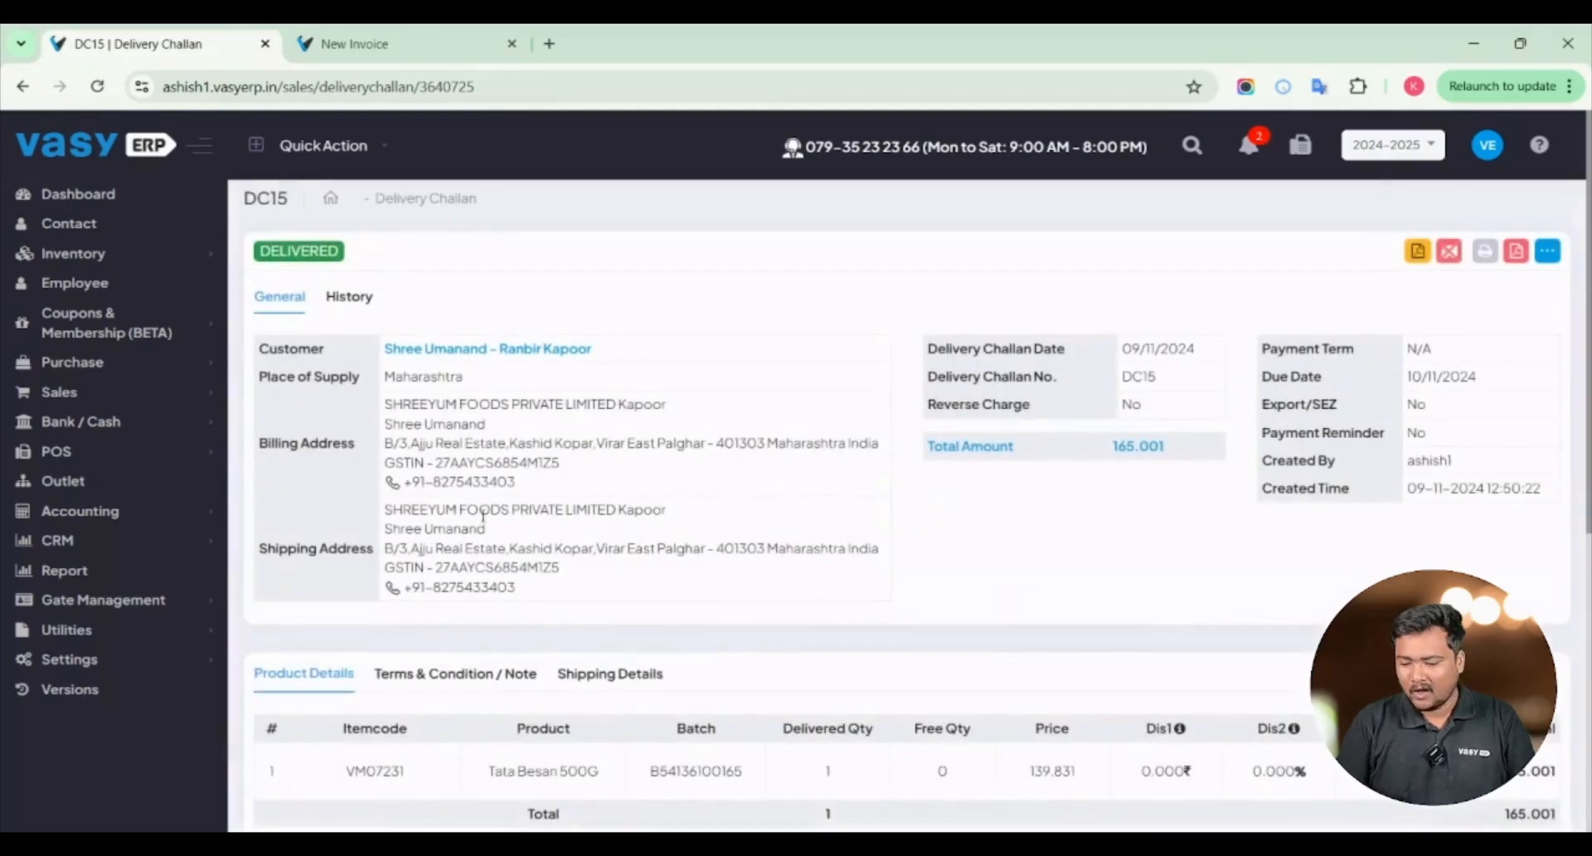
click(1547, 251)
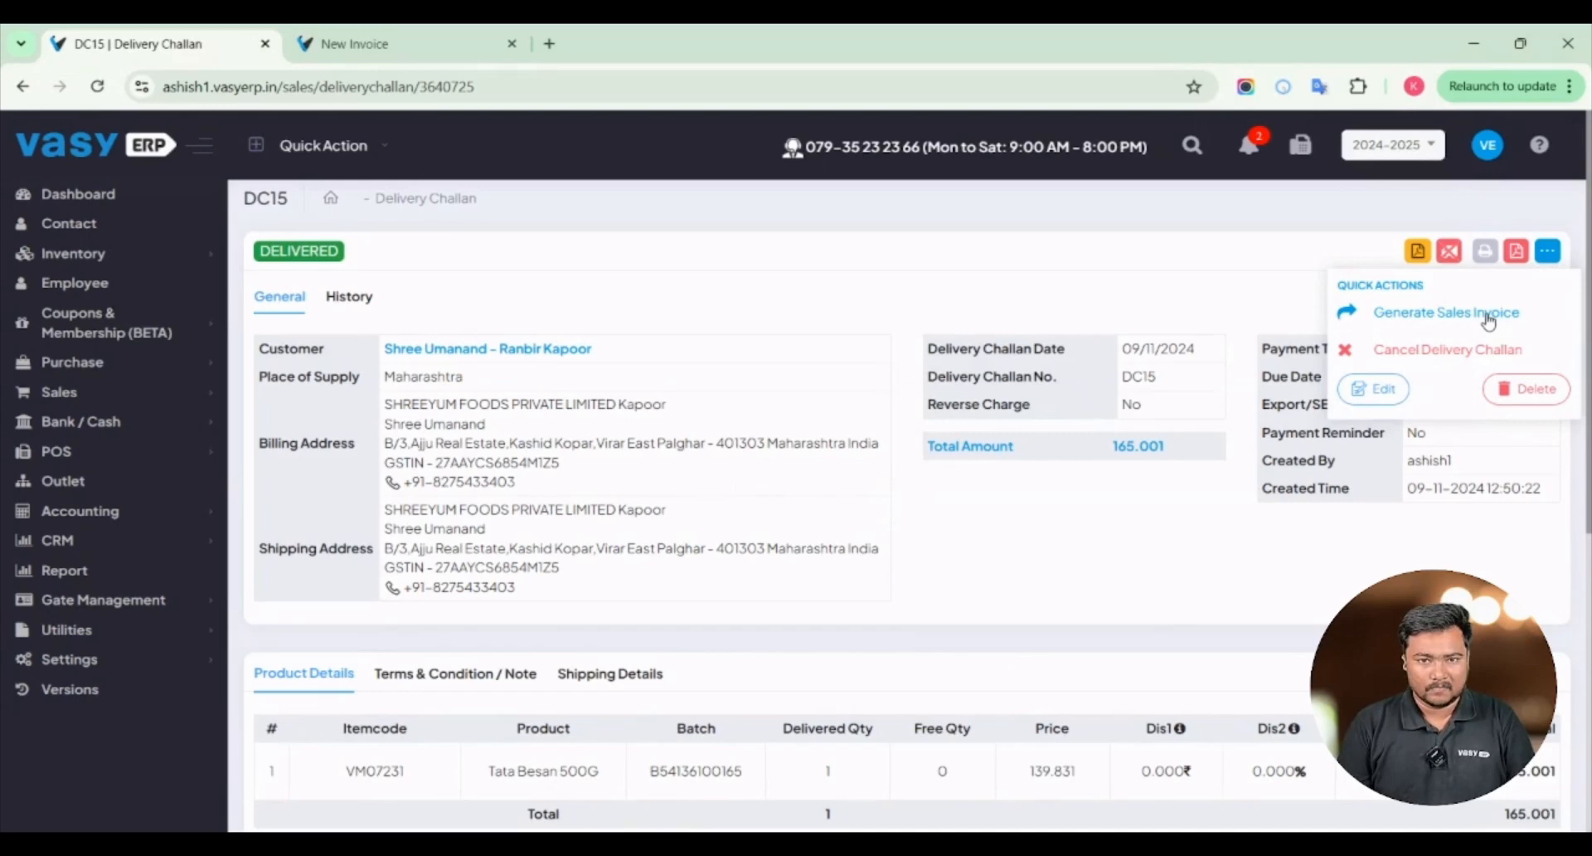
click(818, 274)
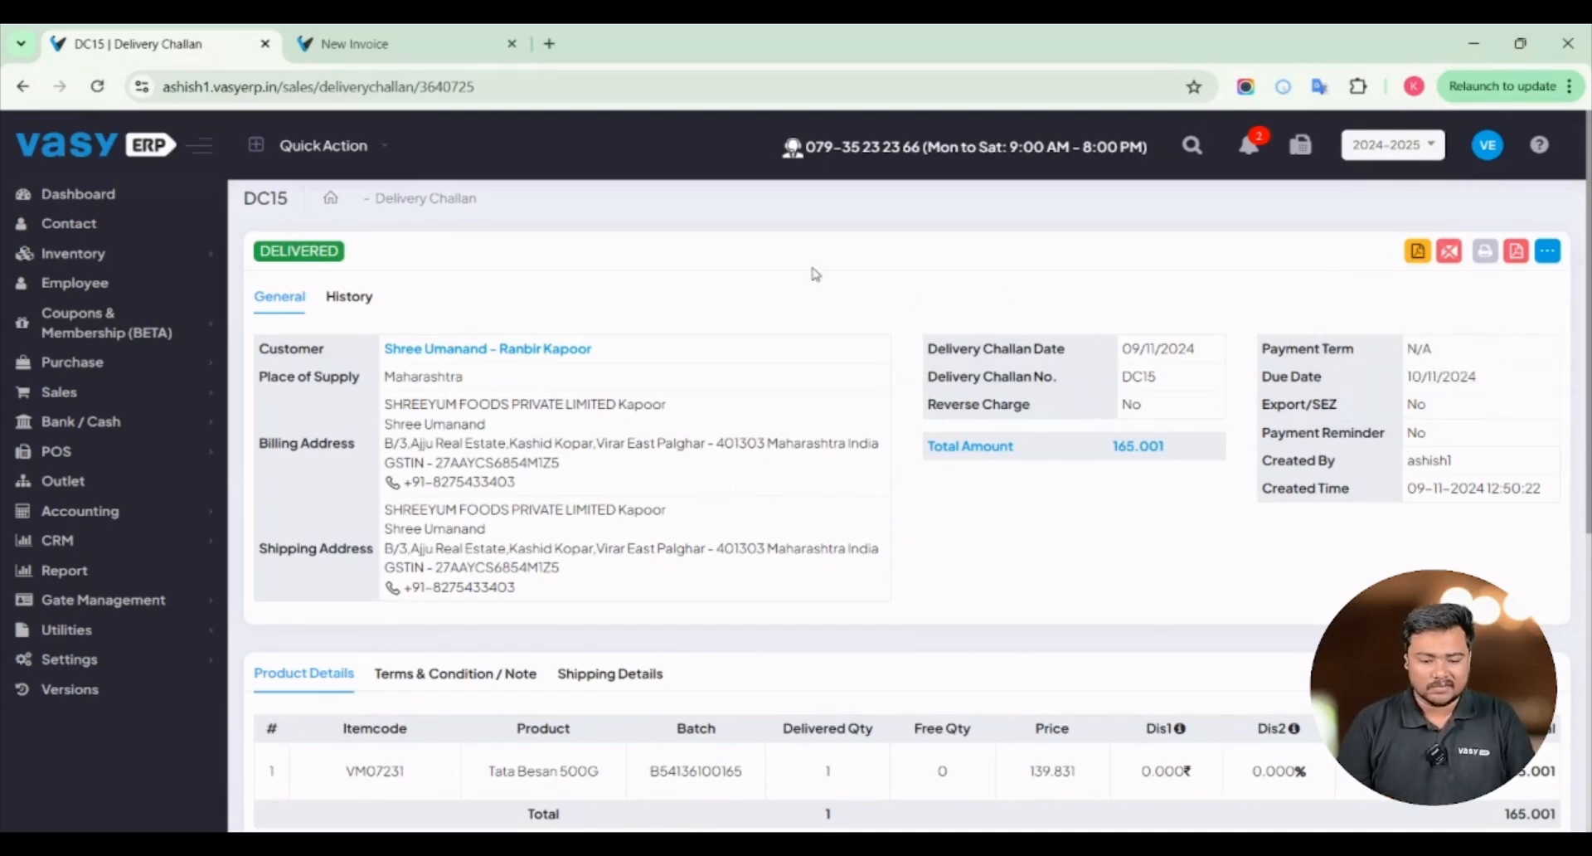
Check which challans the new invoice offers and open DC18 from the delivery challan list.
click(374, 44)
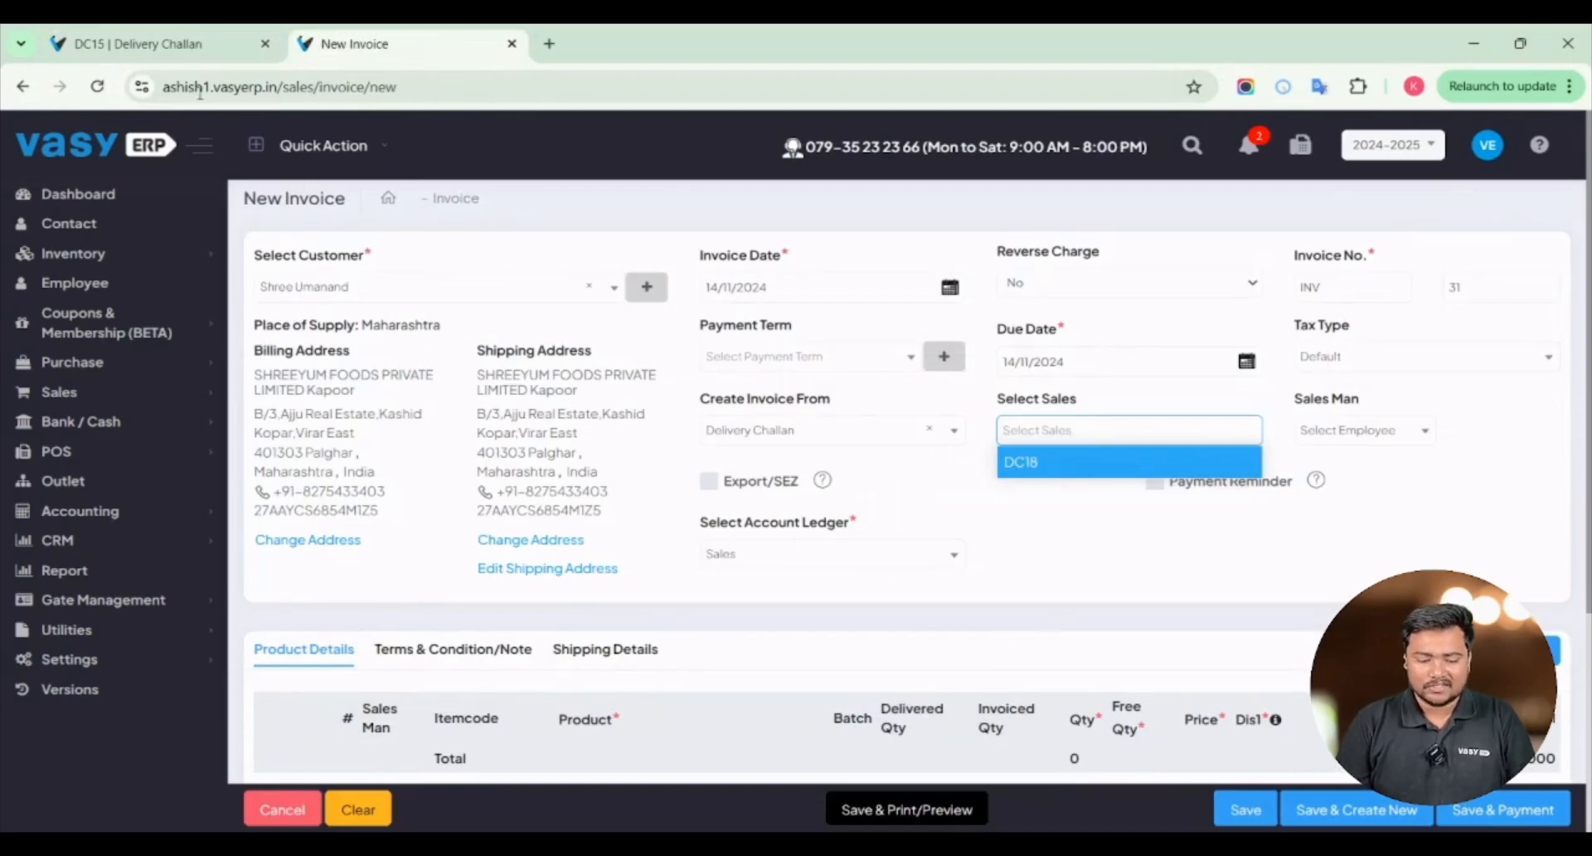
click(166, 43)
click(439, 209)
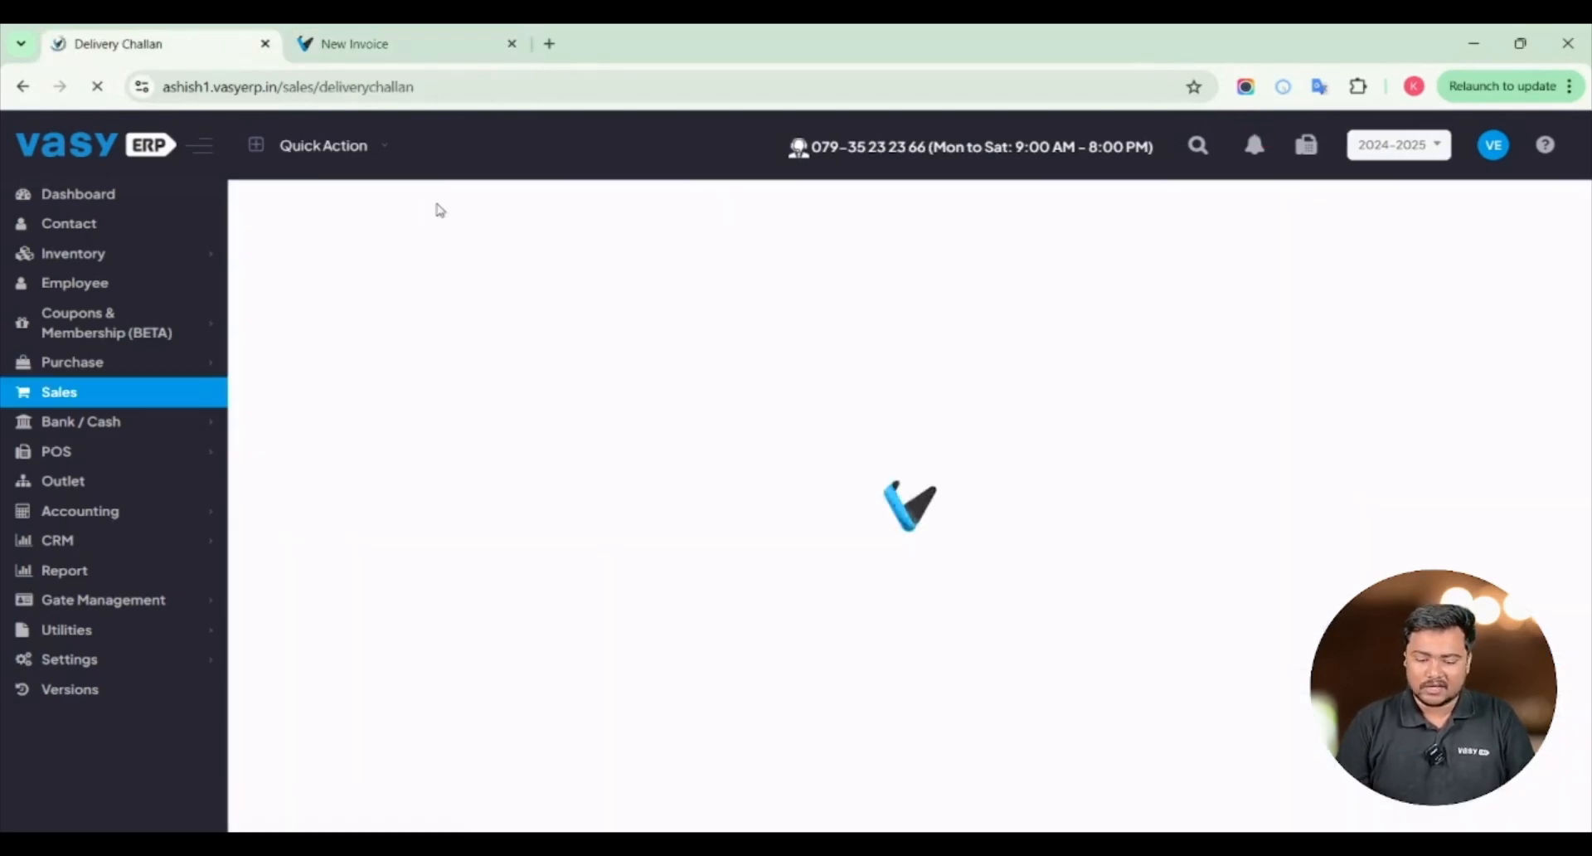
click(428, 434)
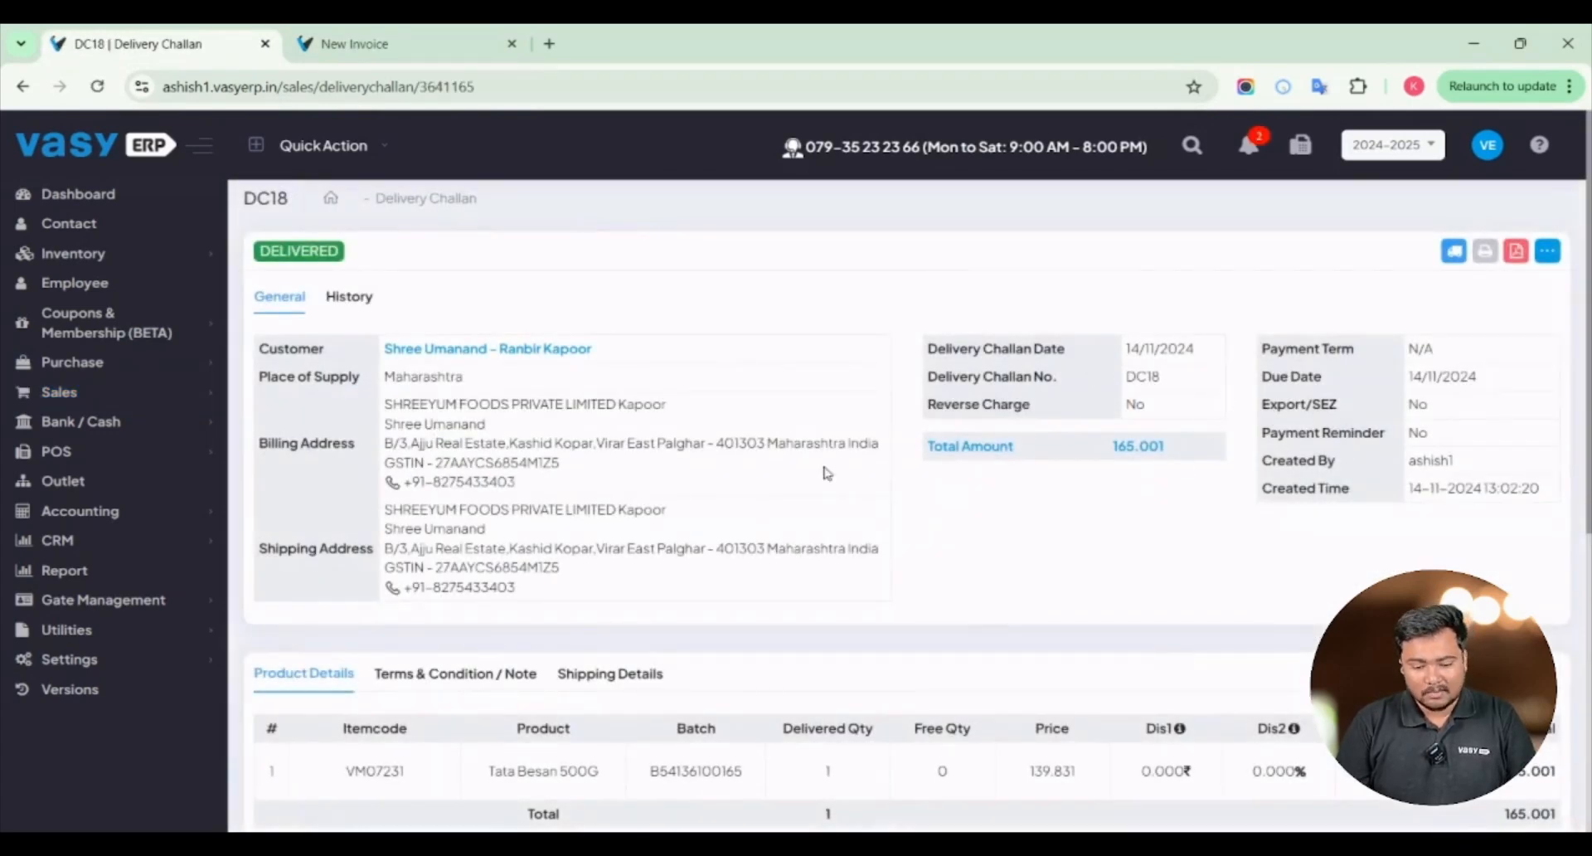
Highlight the number of challan DC18 and examine its available actions, including the e-way bill option.
drag(242, 205, 289, 201)
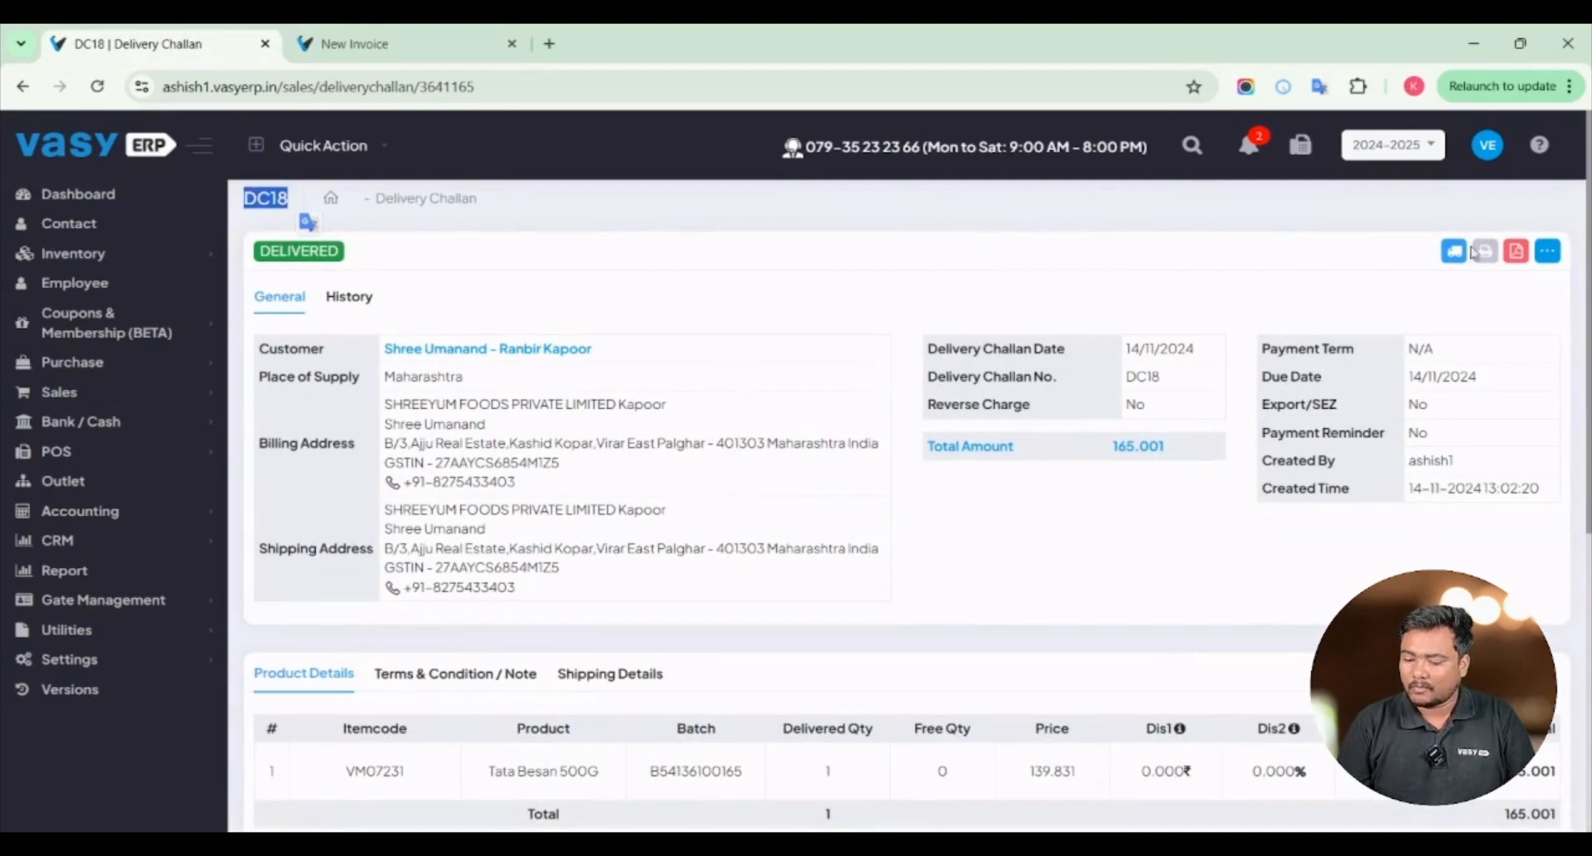
scroll(1461, 286, up, 5)
scroll(1460, 290, down, 1)
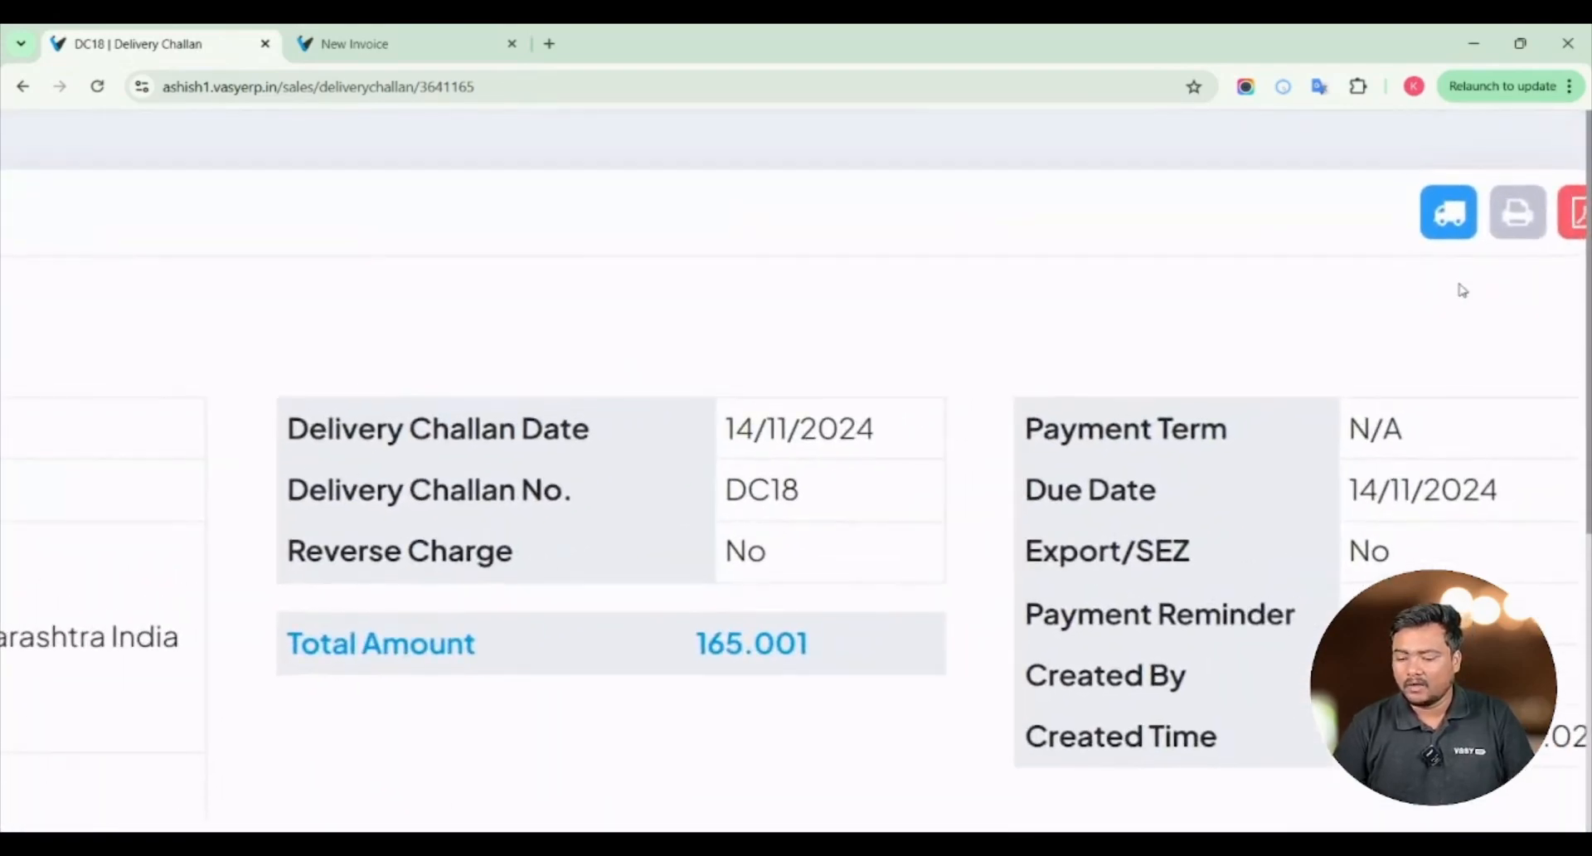
scroll(1434, 299, down, 5)
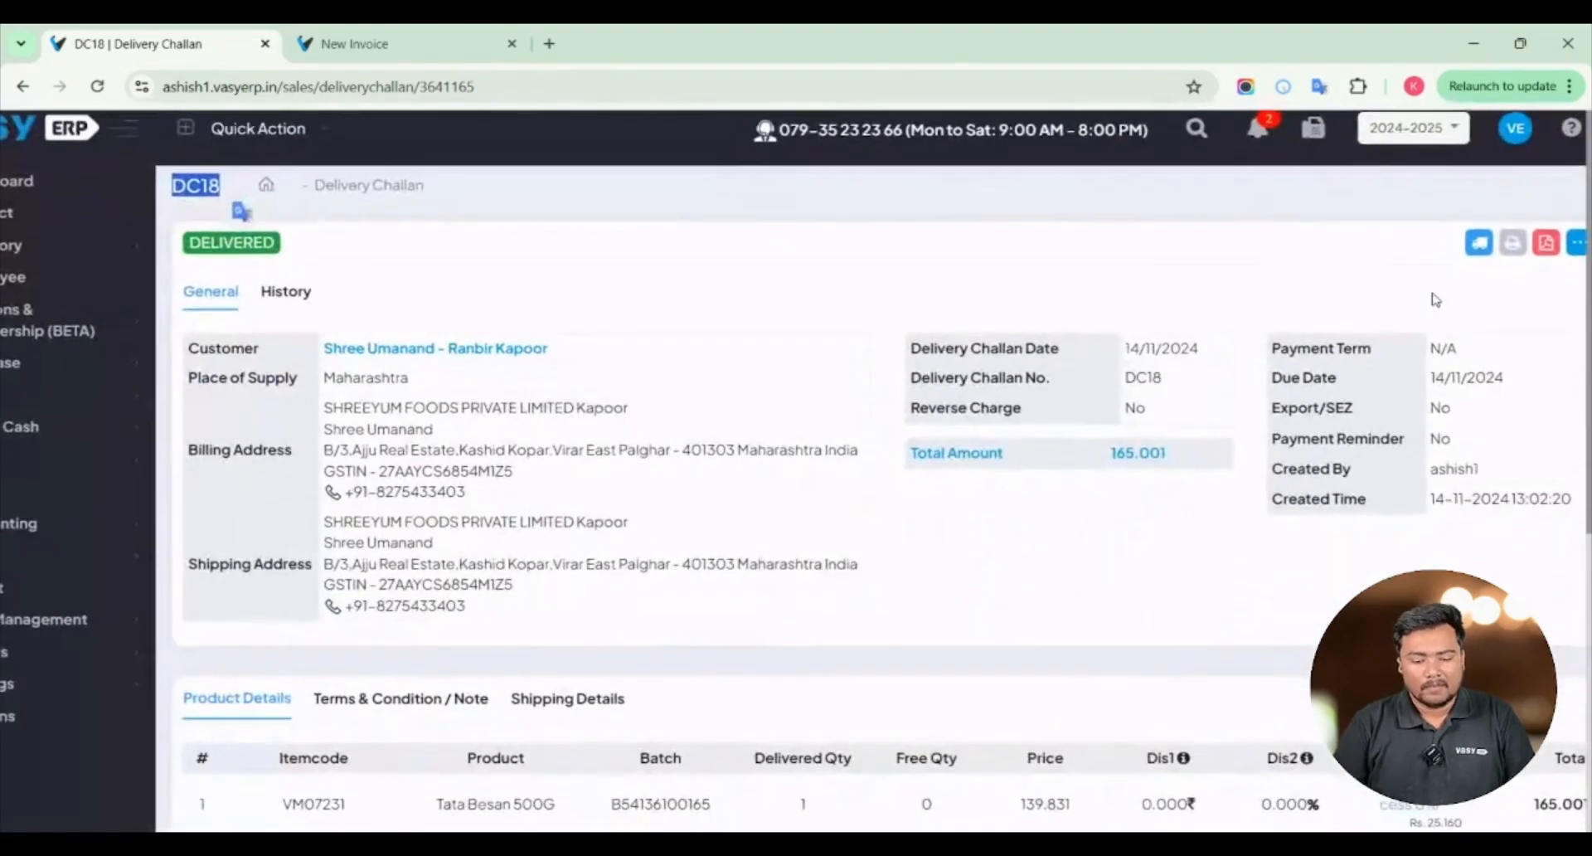
click(755, 286)
scroll(758, 282, down, 2)
Add delivery challan DC18 to the new invoice and save the invoice.
click(439, 43)
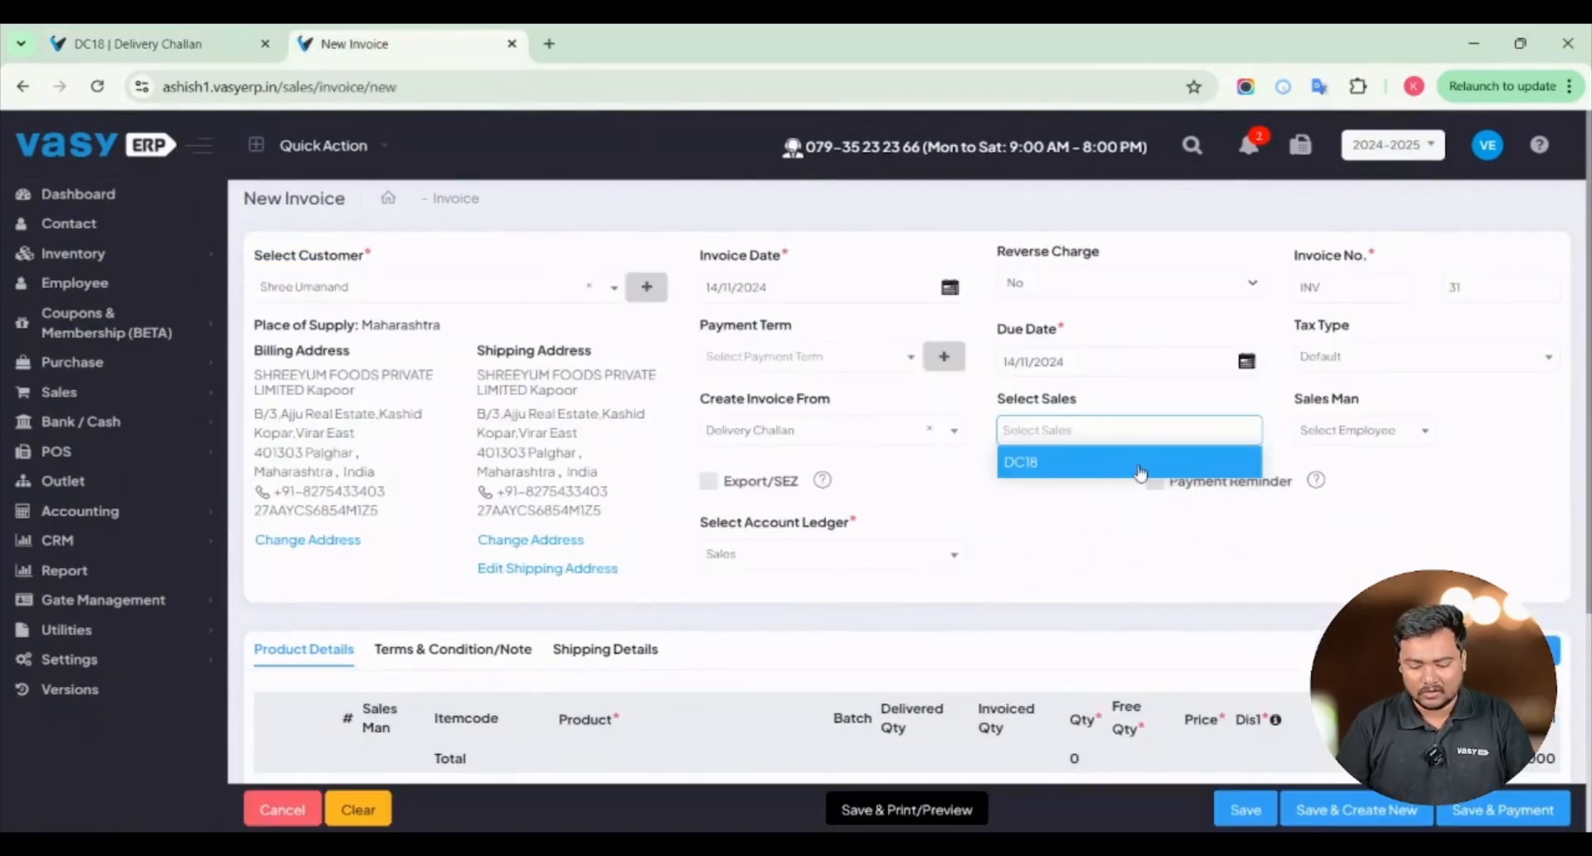
click(1137, 463)
scroll(1234, 776, down, 3)
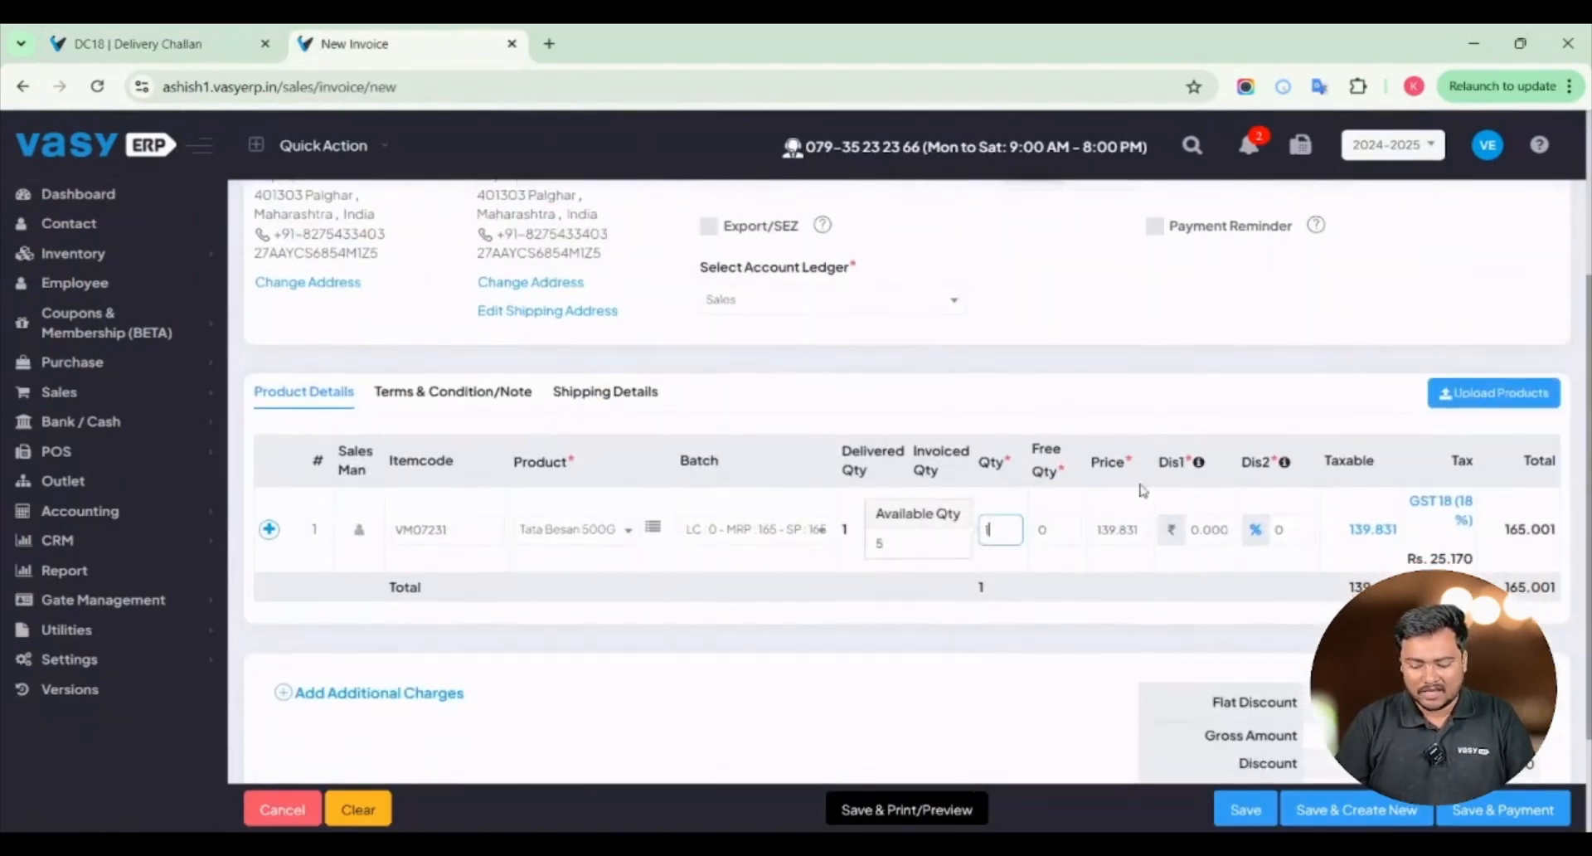
click(1245, 809)
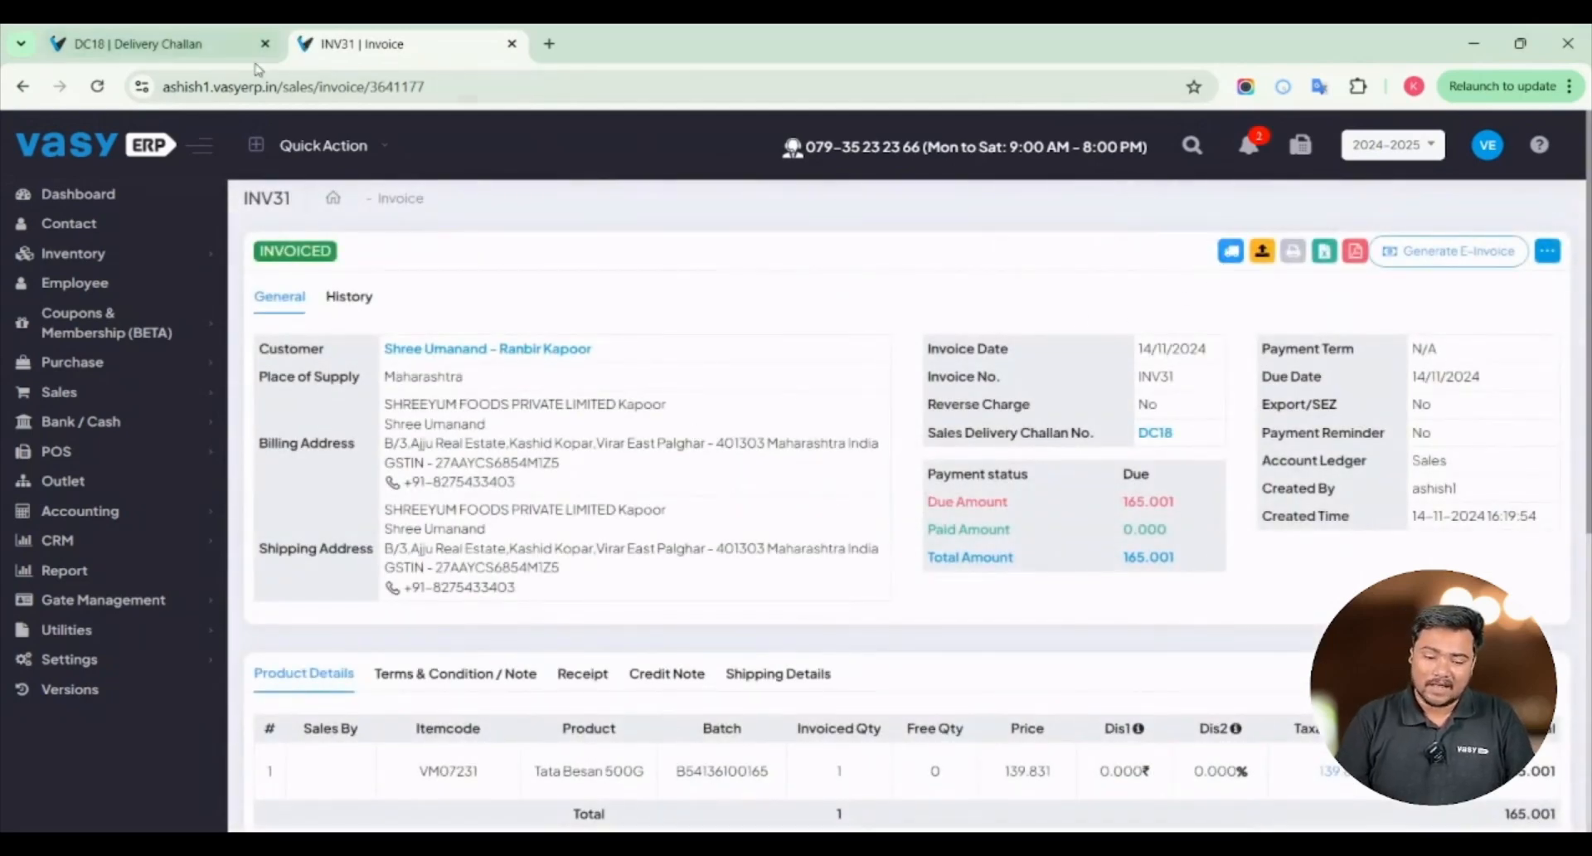
Return to delivery challan DC18 and refresh it to check its status and available actions.
click(165, 43)
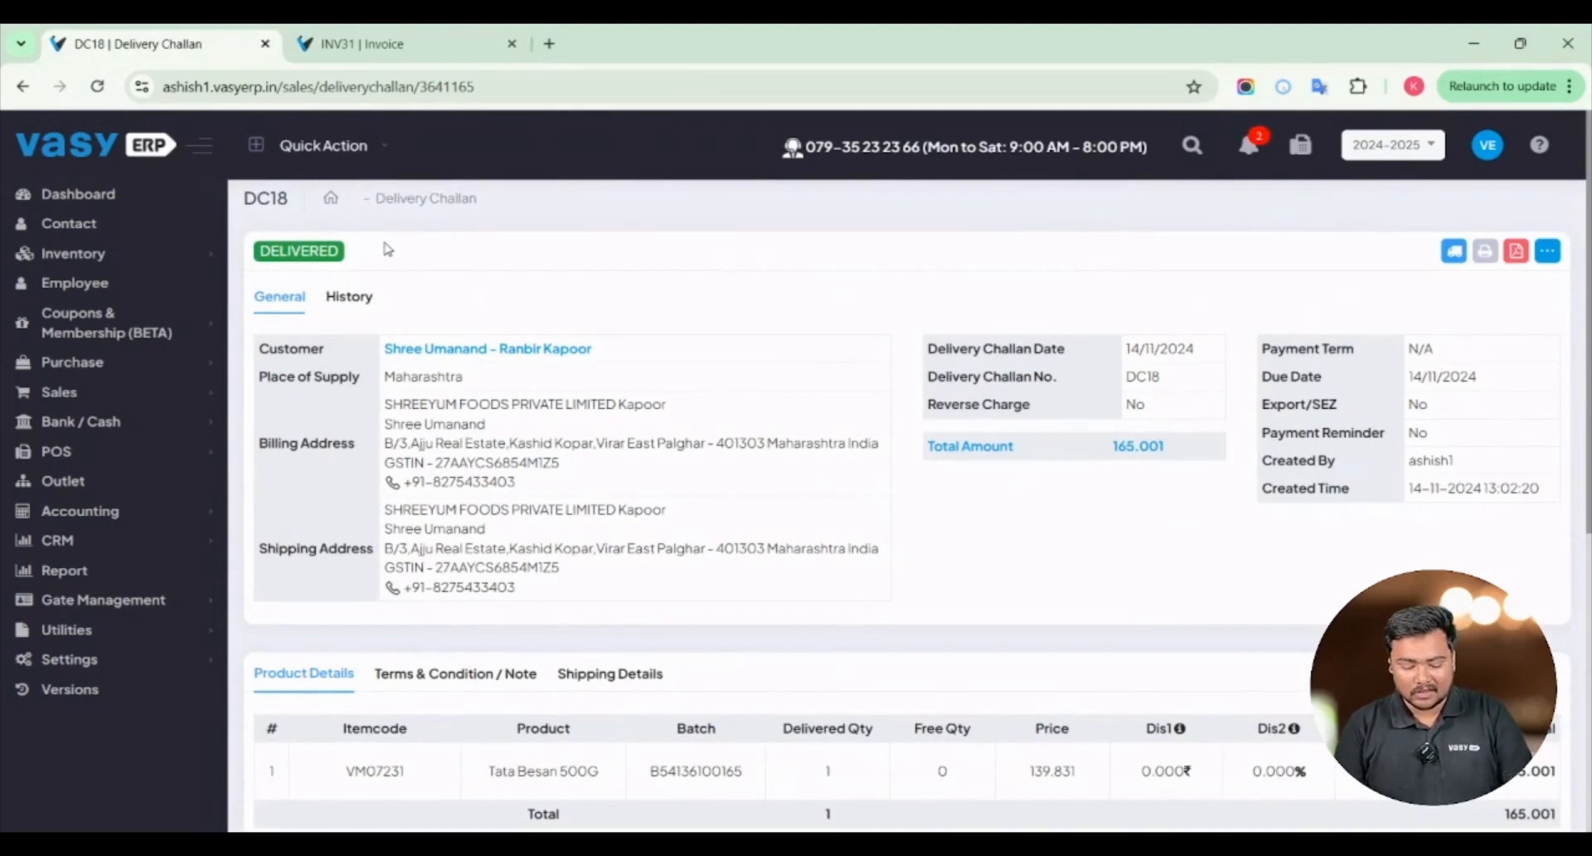
key(F5)
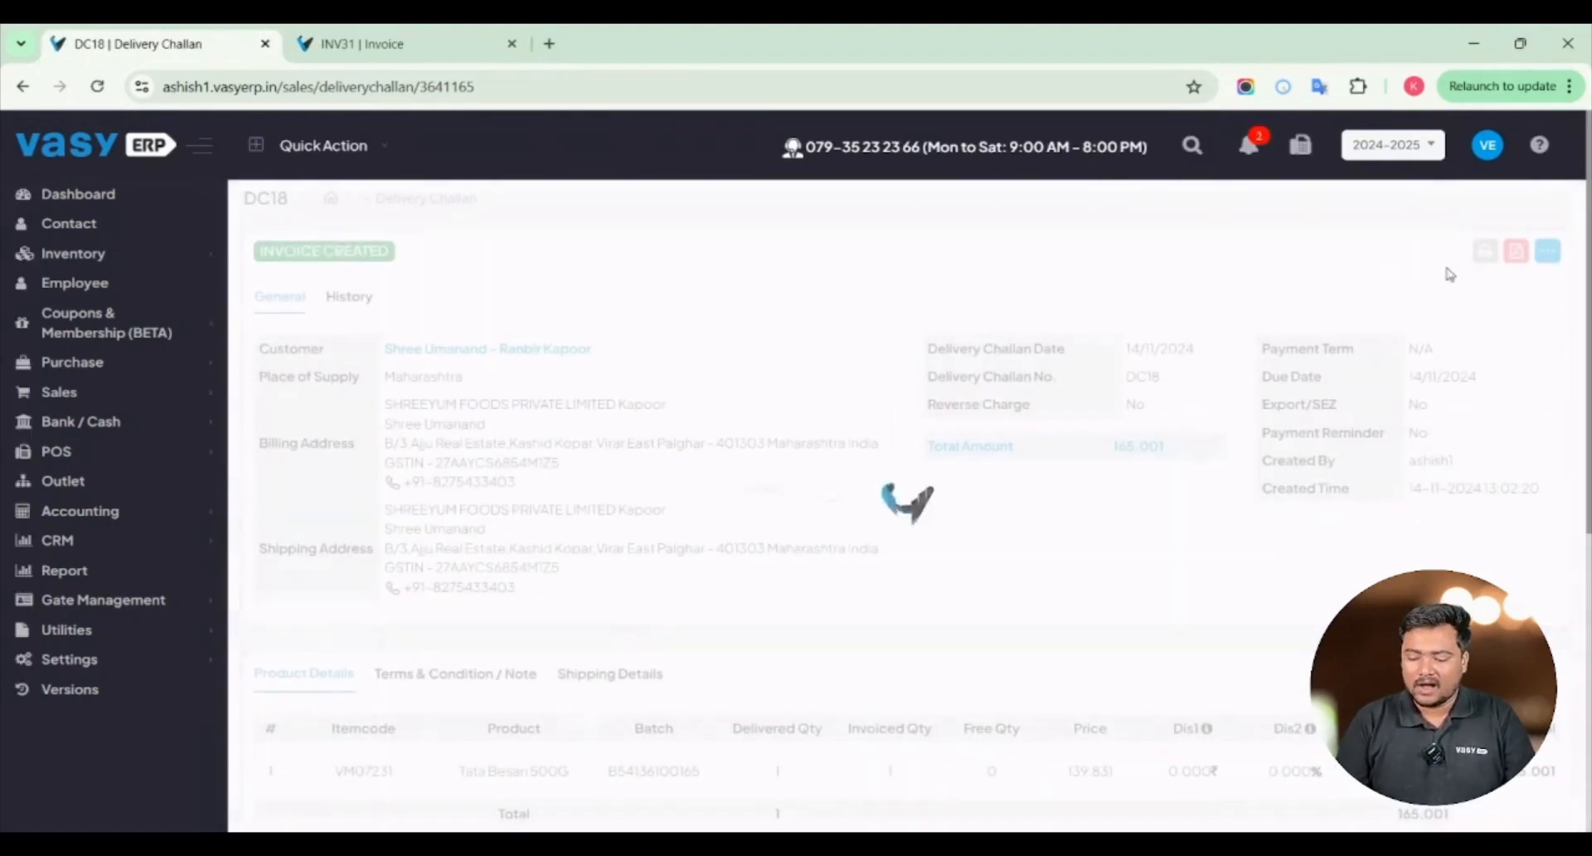